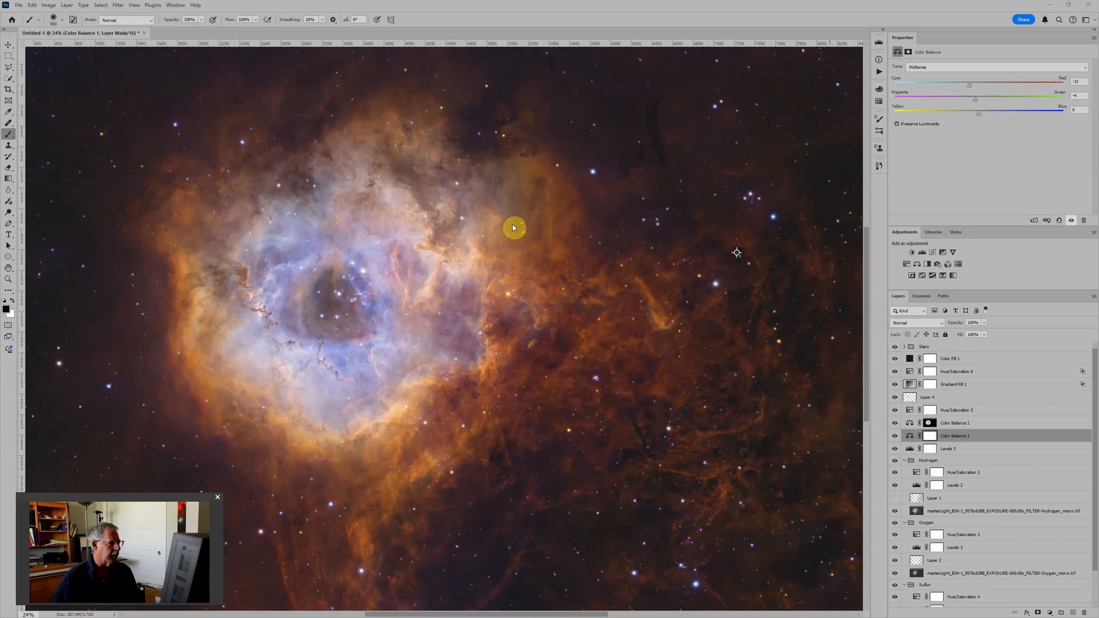
Step: Load the Hydrogen, Oxygen and Sulfur mono TIFs and Image08_clone_stars as layers of one new document using Load Files into Stack
left_click(19, 6)
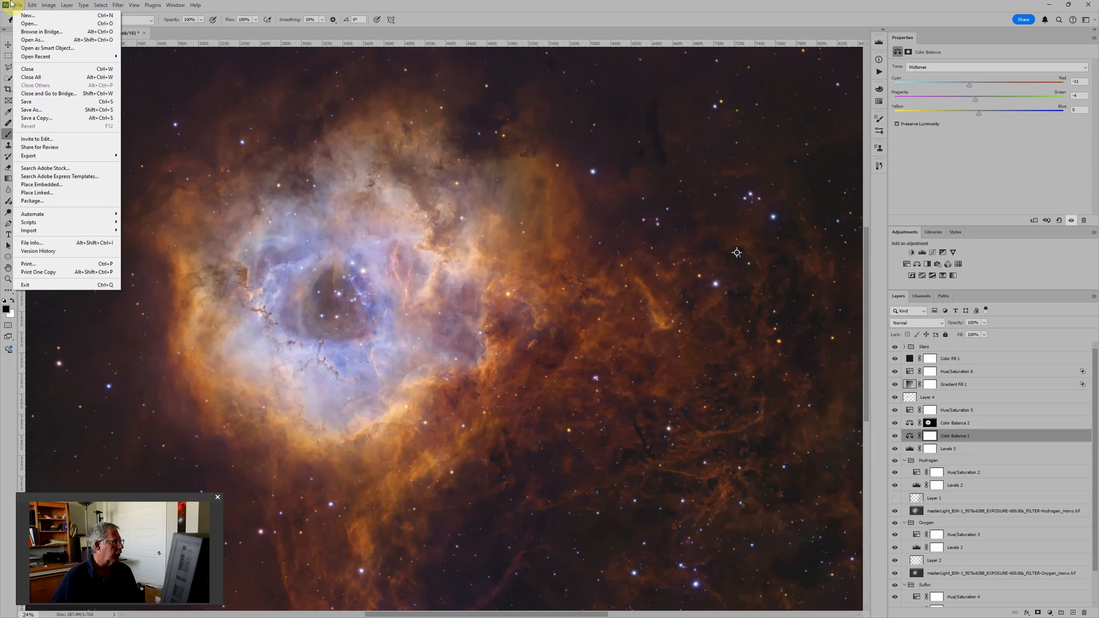
mouse_move(51, 223)
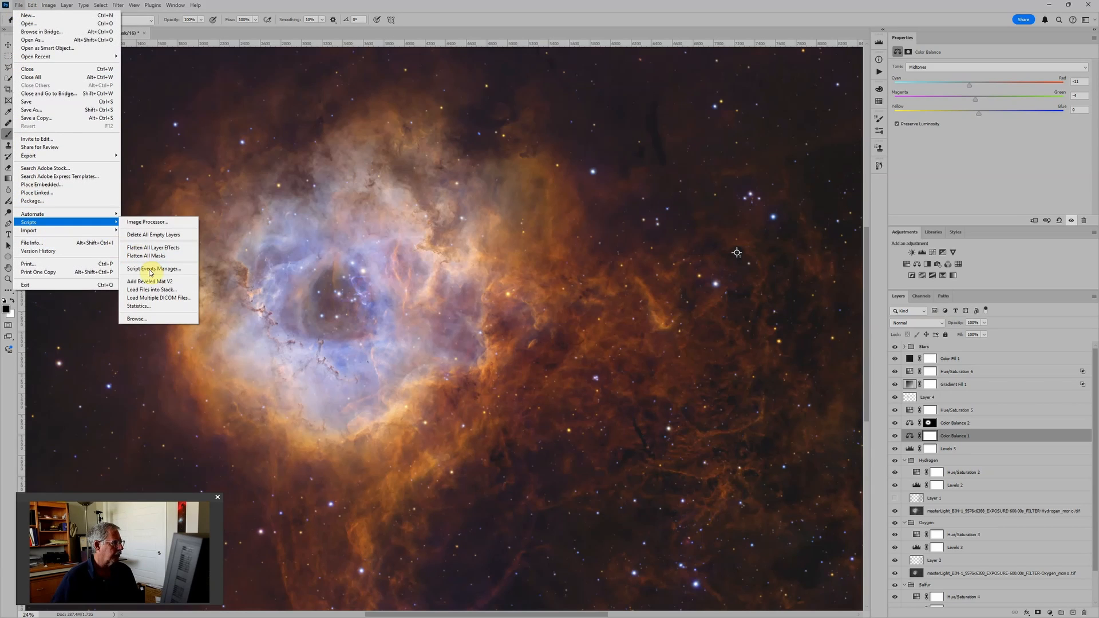
left_click(153, 290)
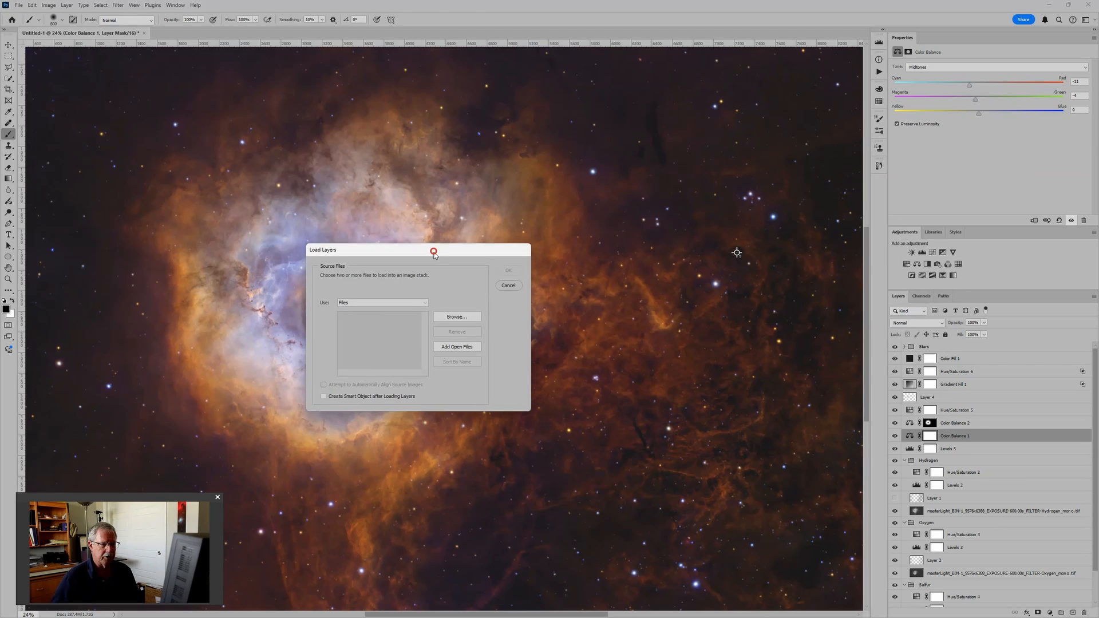
left_click(462, 317)
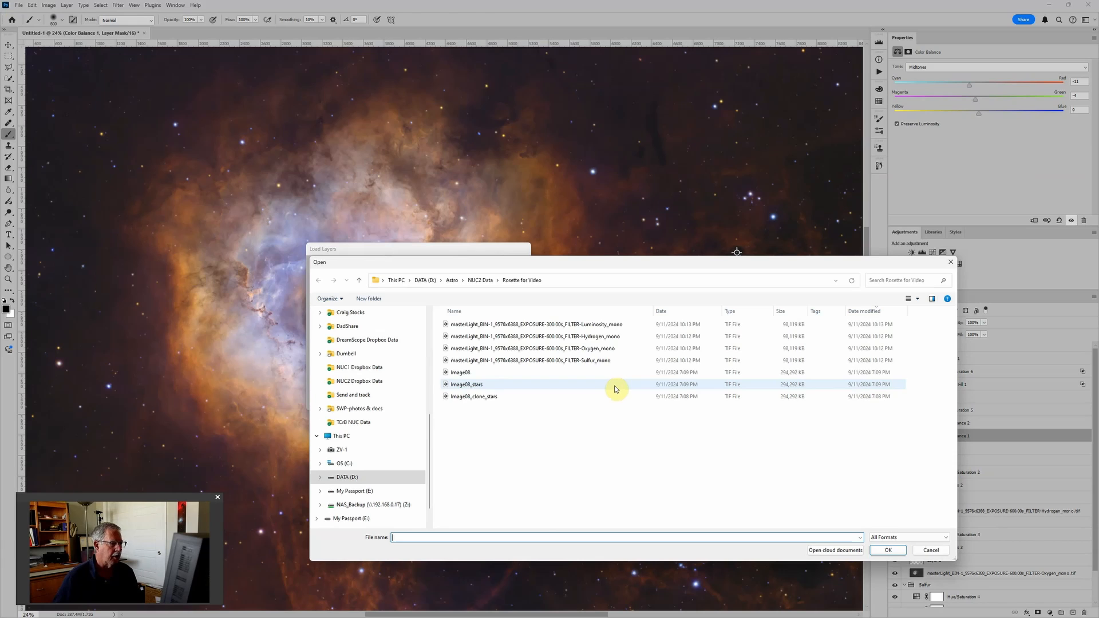
left_click(601, 324)
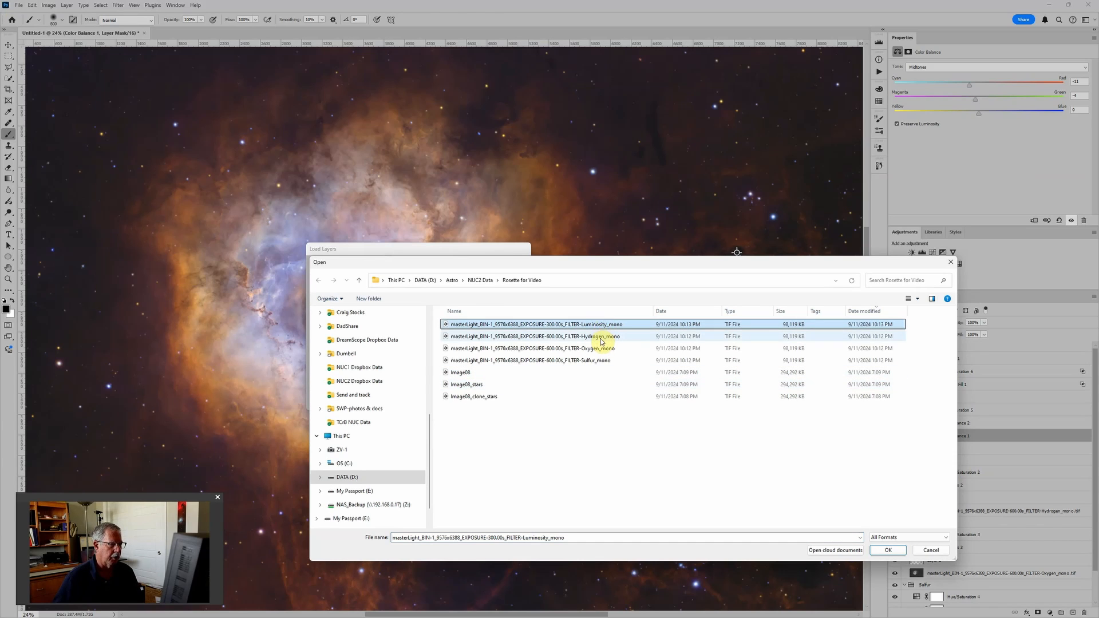
left_click(601, 340)
left_click(598, 349, "ctrl")
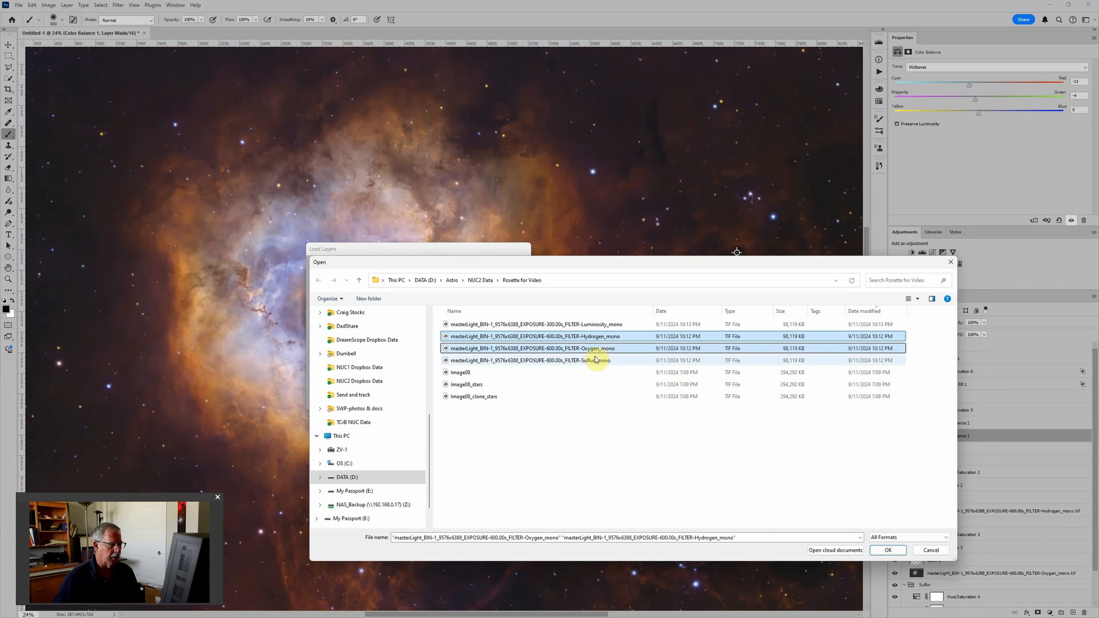
left_click(596, 359, "ctrl")
left_click(508, 396, "ctrl")
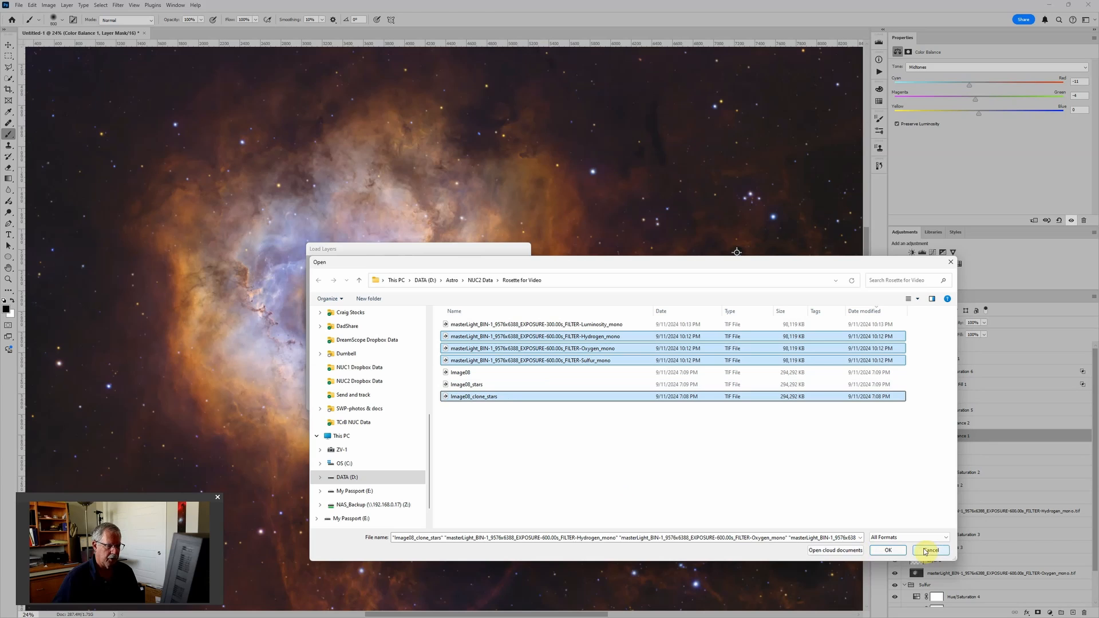
left_click(888, 550)
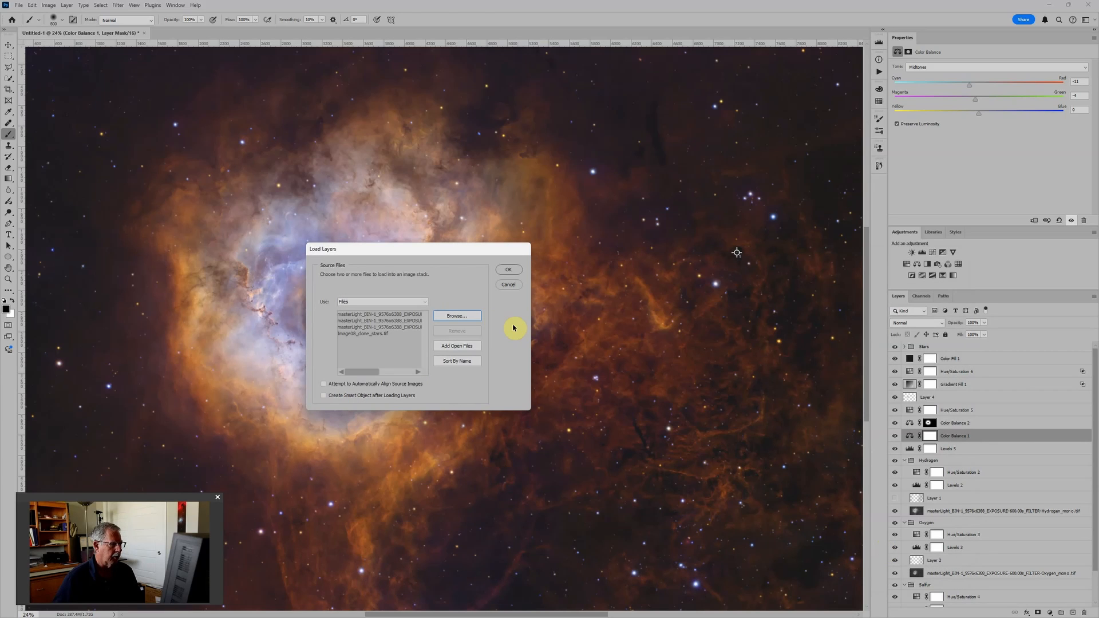
left_click(505, 270)
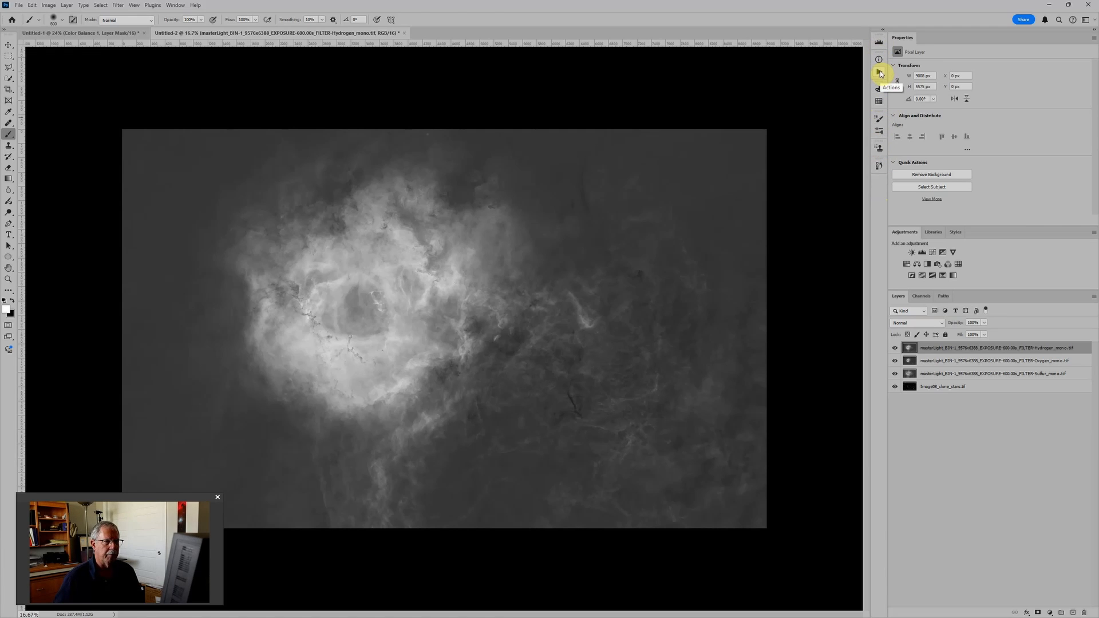
Step: Start recording a new action named Record Group in the Default Actions set, assigned to Control plus function key F5
left_click(178, 7)
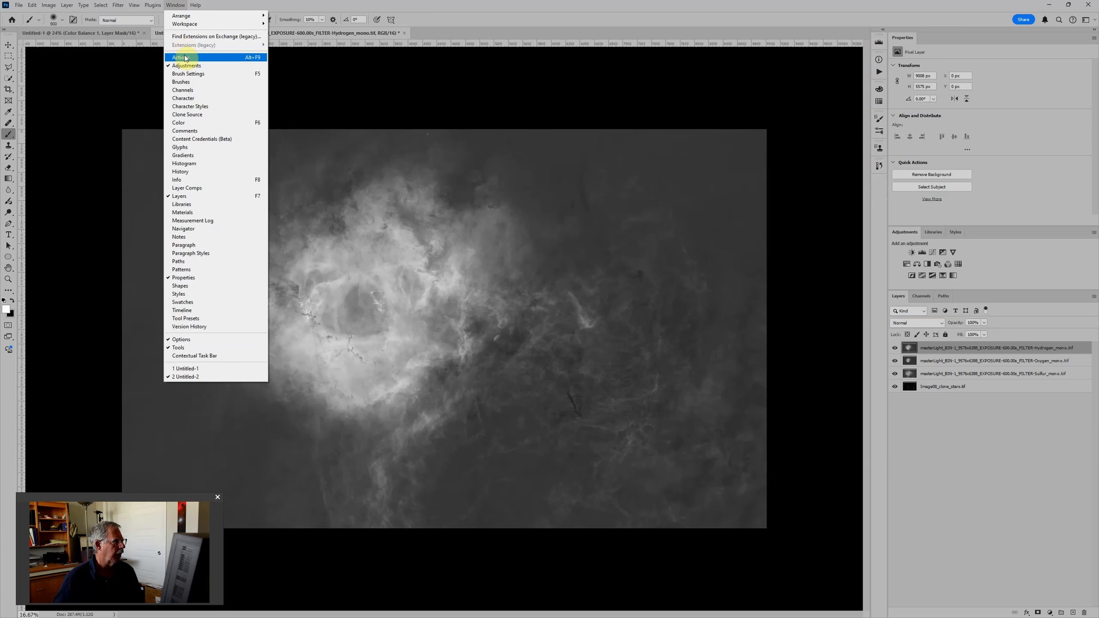
left_click(879, 73)
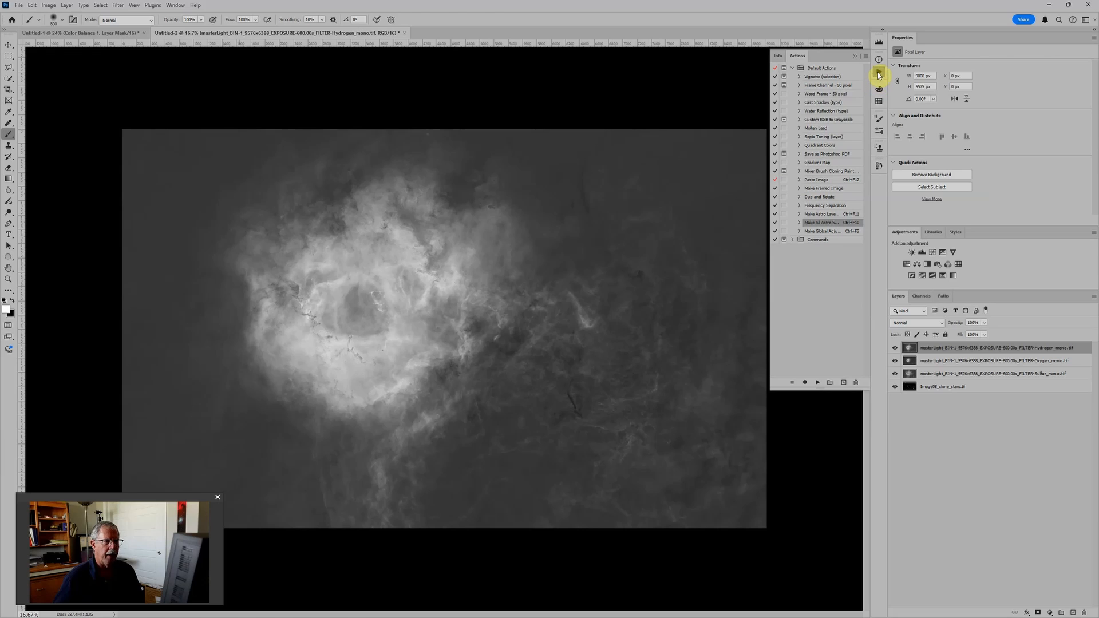
left_click(800, 223)
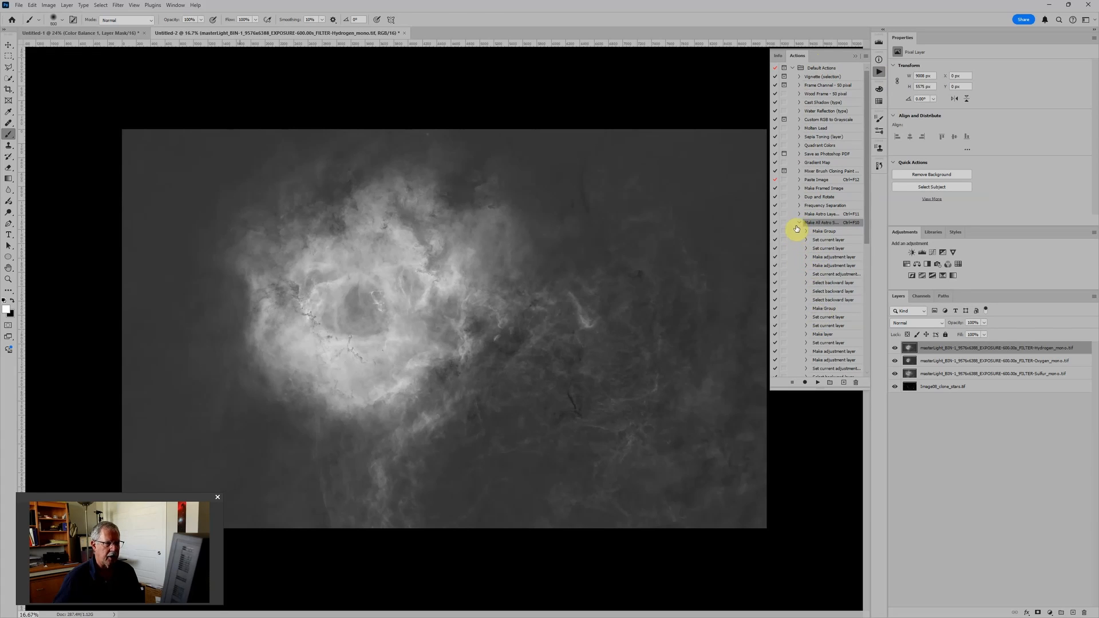
left_click(799, 223)
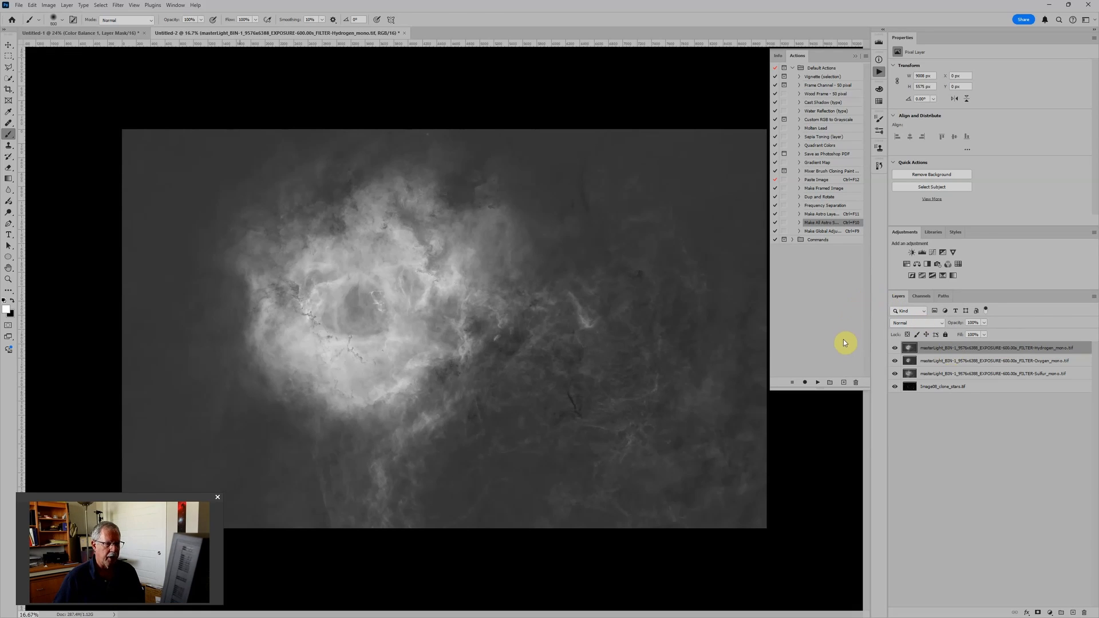
left_click(844, 384)
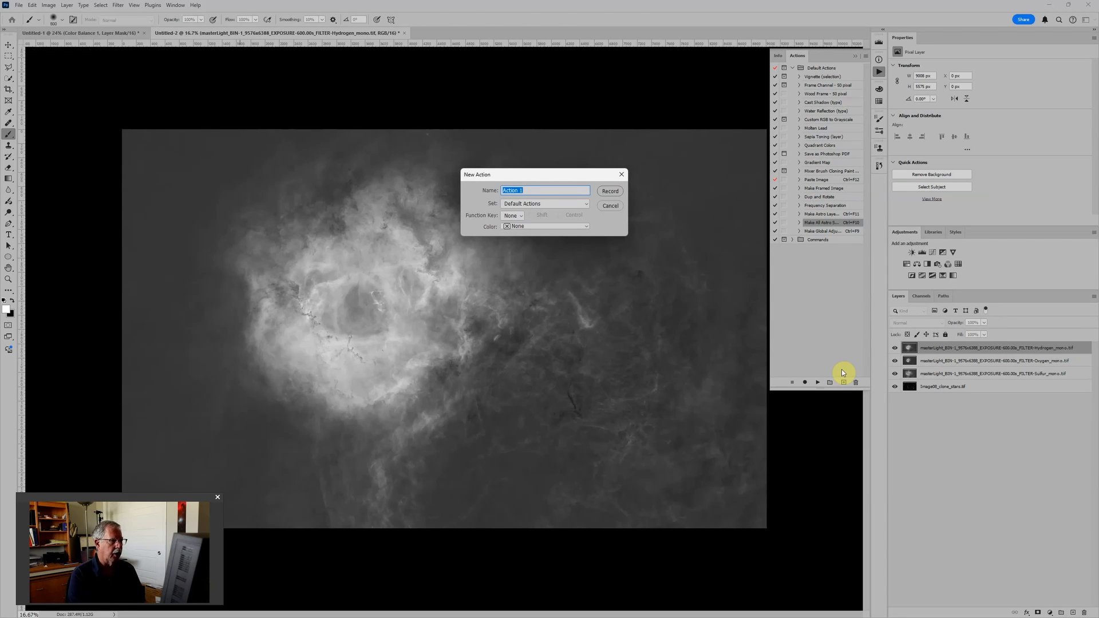
type("Record Group")
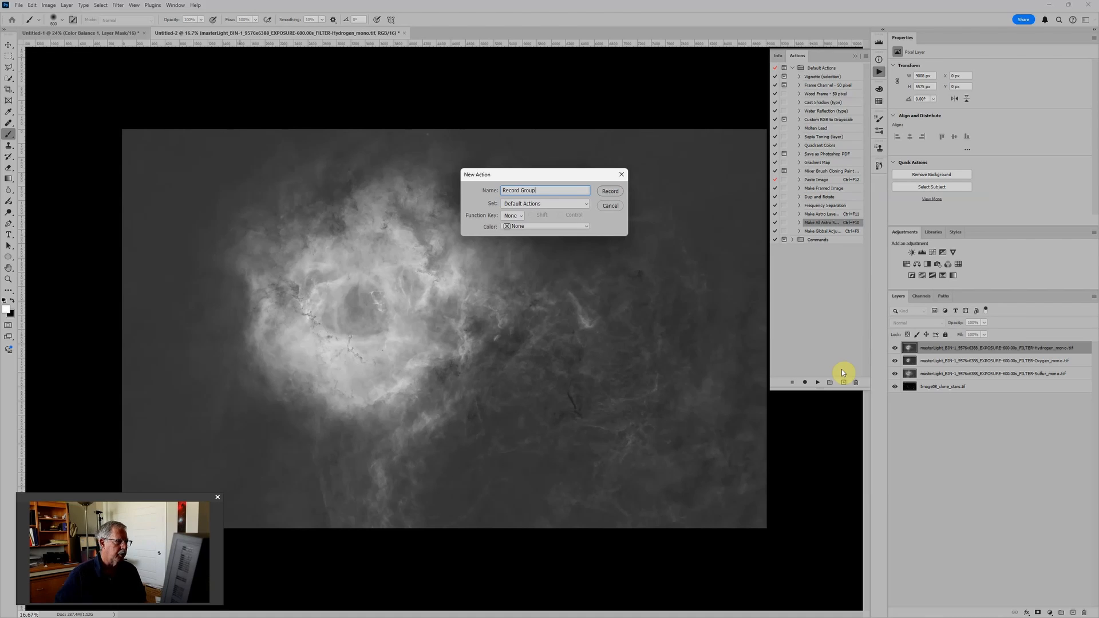
left_click(521, 216)
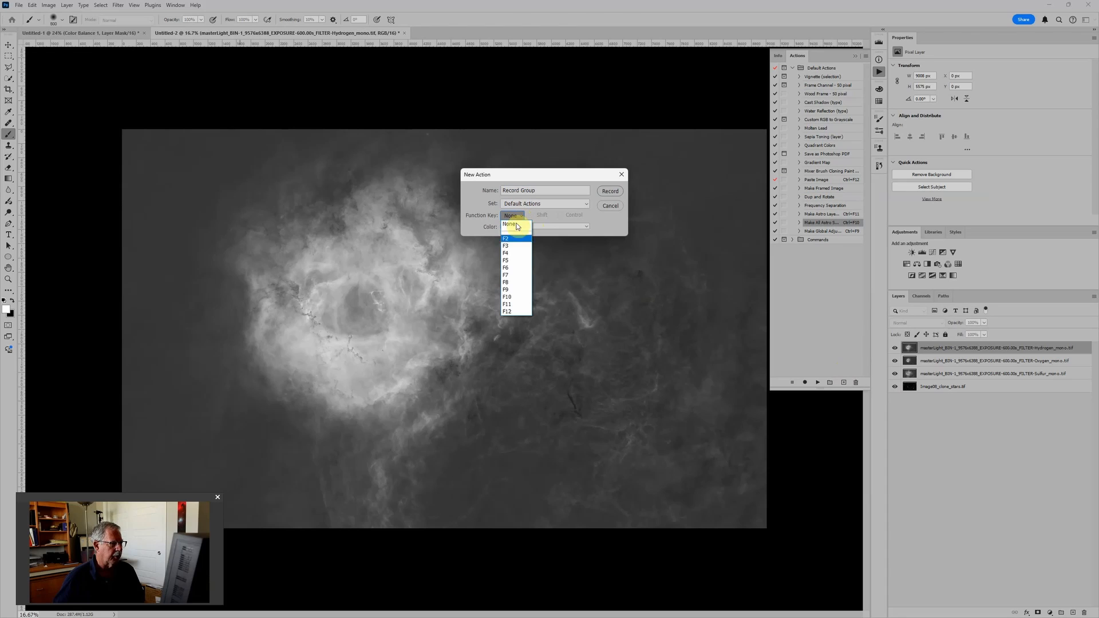
left_click(509, 261)
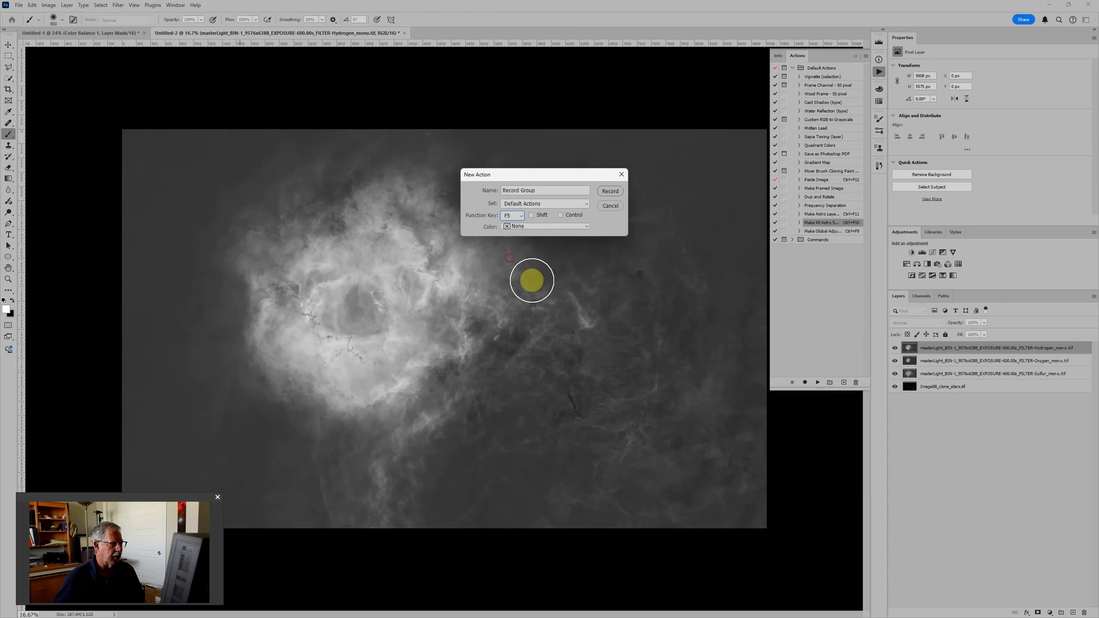
left_click(561, 214)
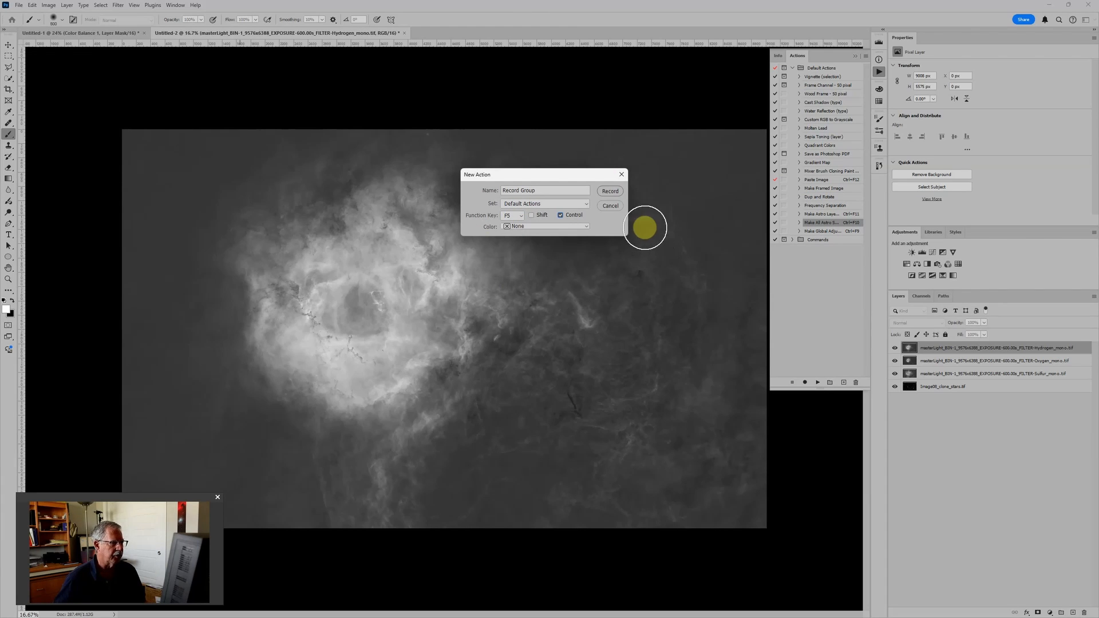
left_click(609, 193)
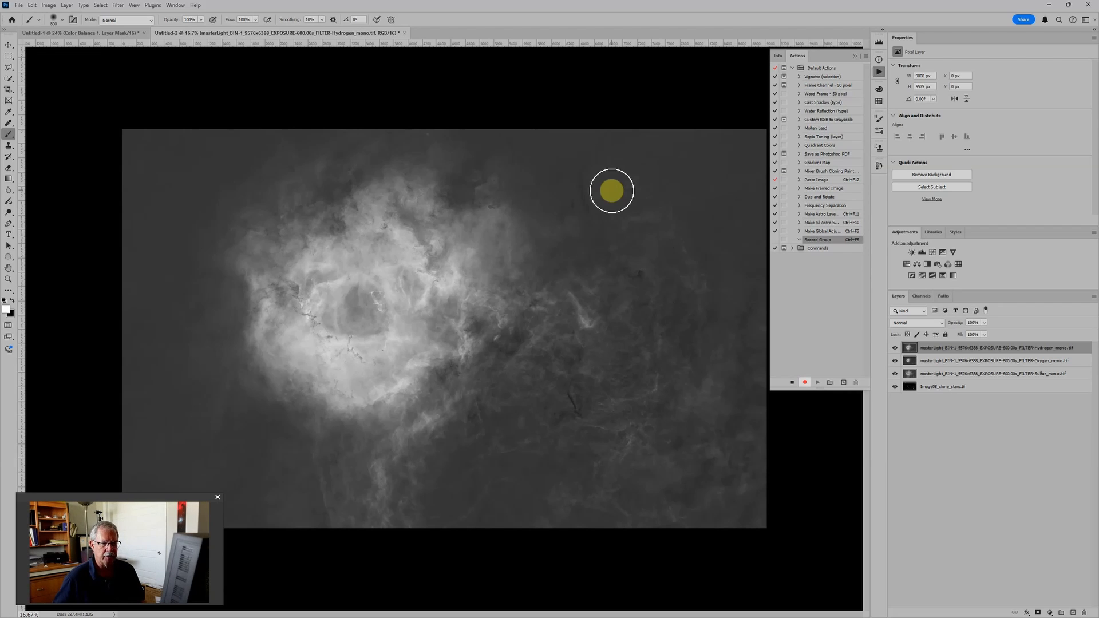
Step: Place the Hydrogen layer in a group and add a Levels adjustment and a blank layer in Soft Light mode above it
key("ctrl+g")
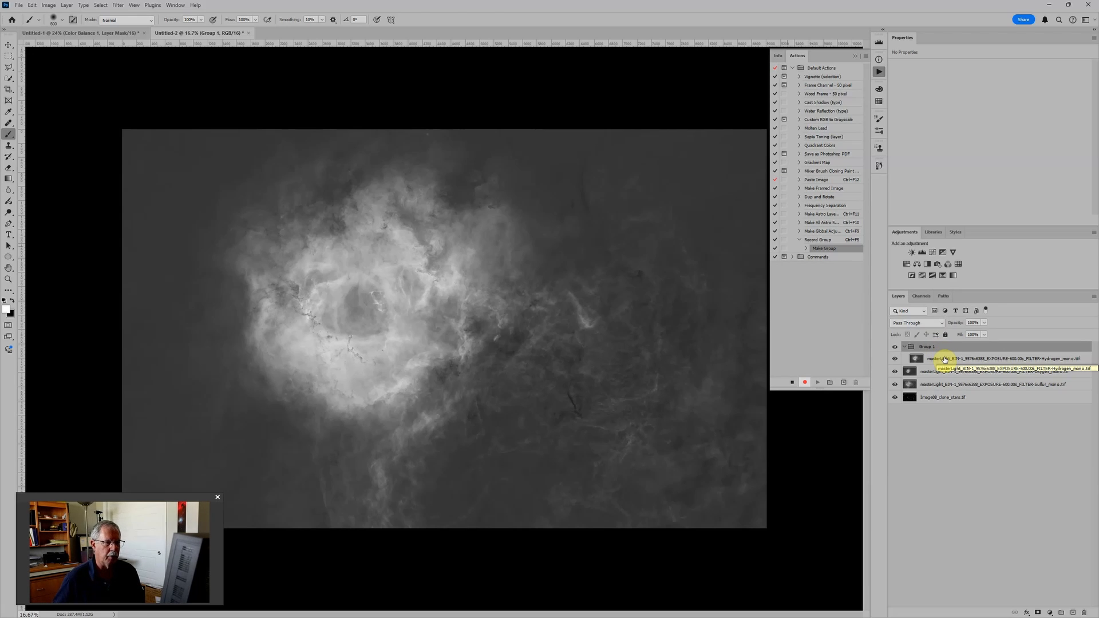
left_click(922, 253)
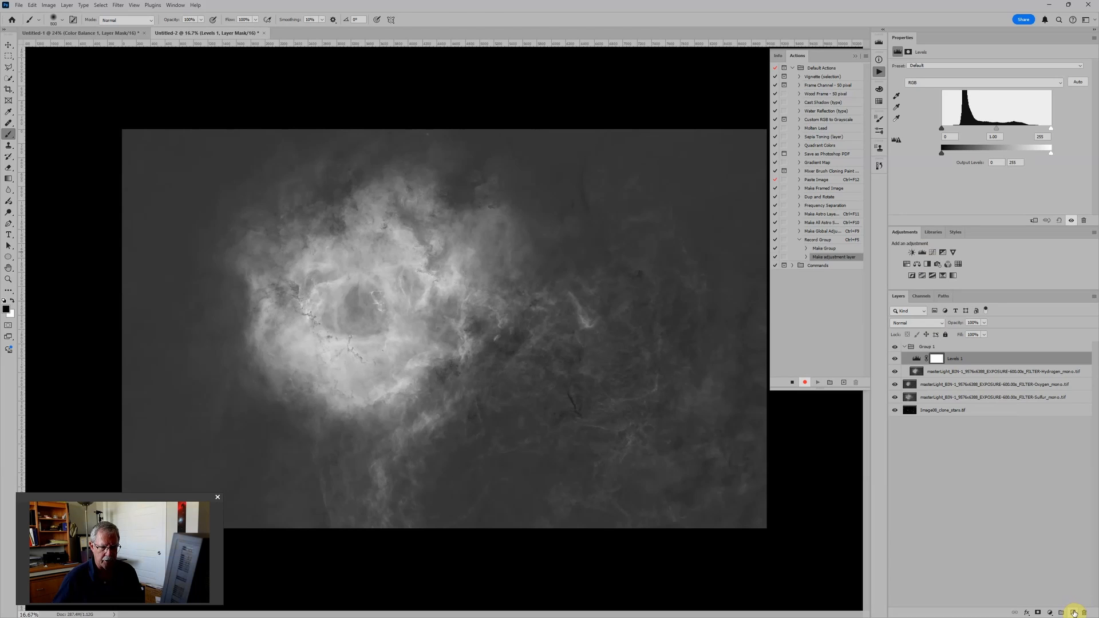
left_click(1072, 613)
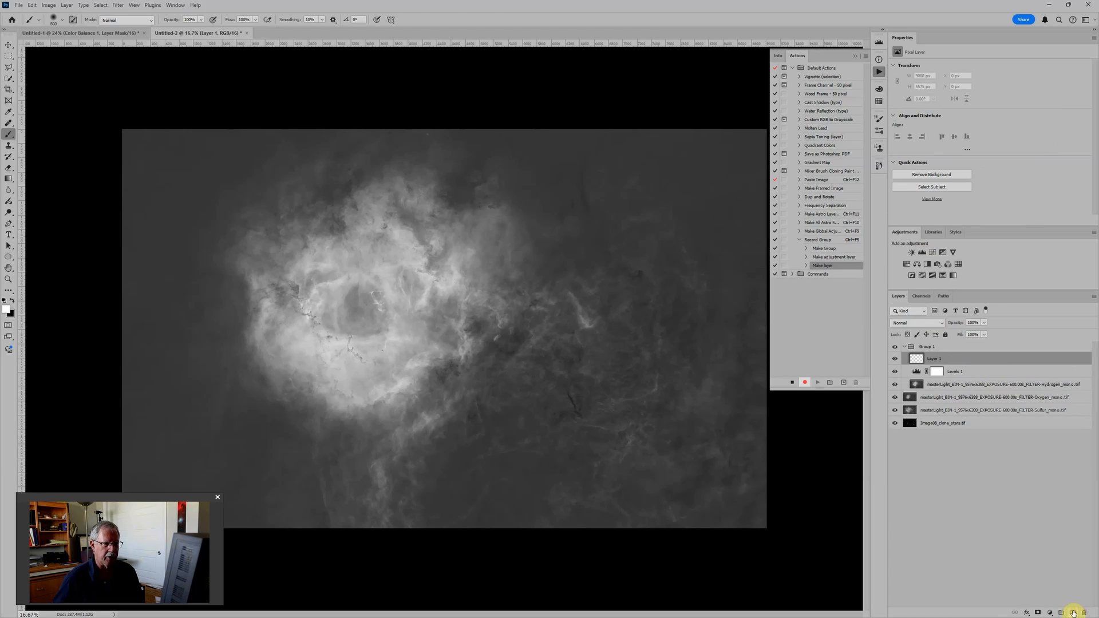
left_click(919, 324)
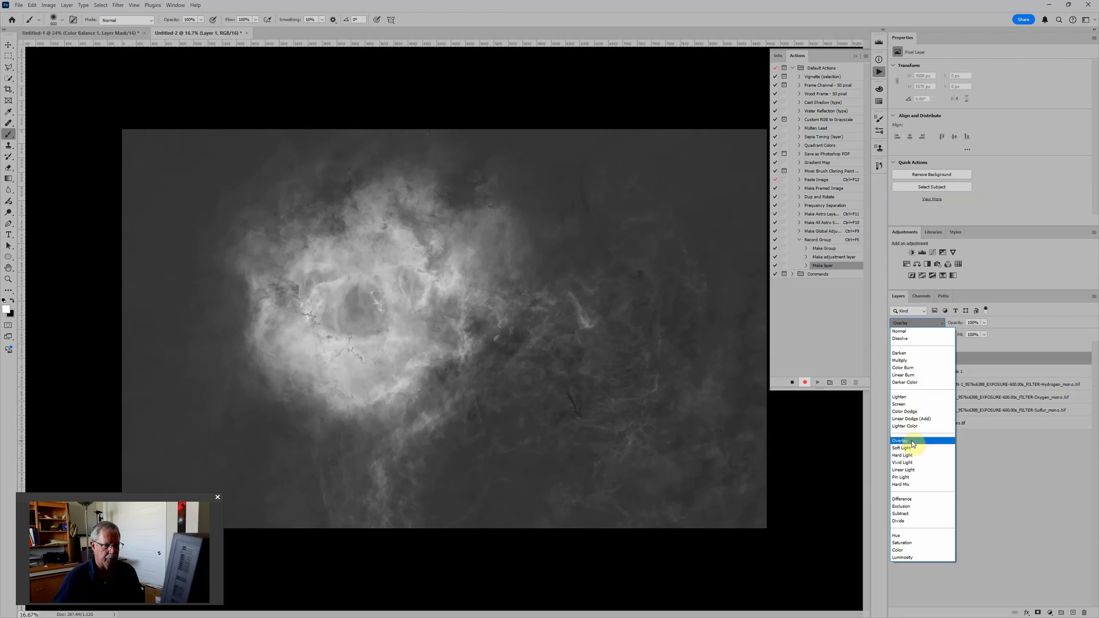
left_click(913, 448)
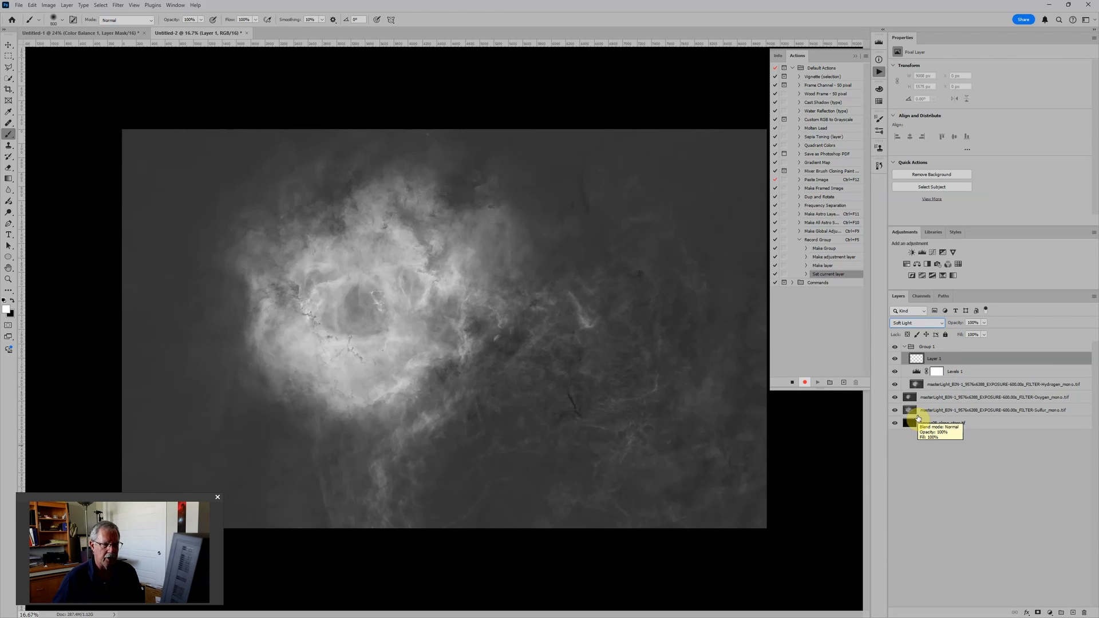
Step: Add a Hue/Saturation adjustment in the group with Colorize enabled, saturation 100 and lightness -50
left_click(908, 265)
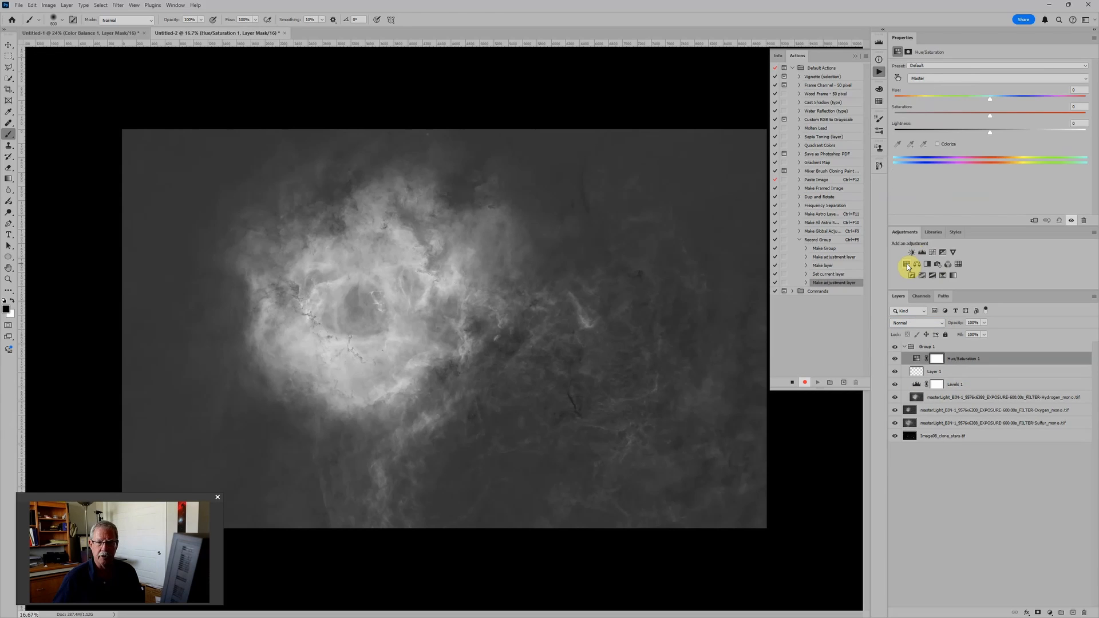
left_click(938, 144)
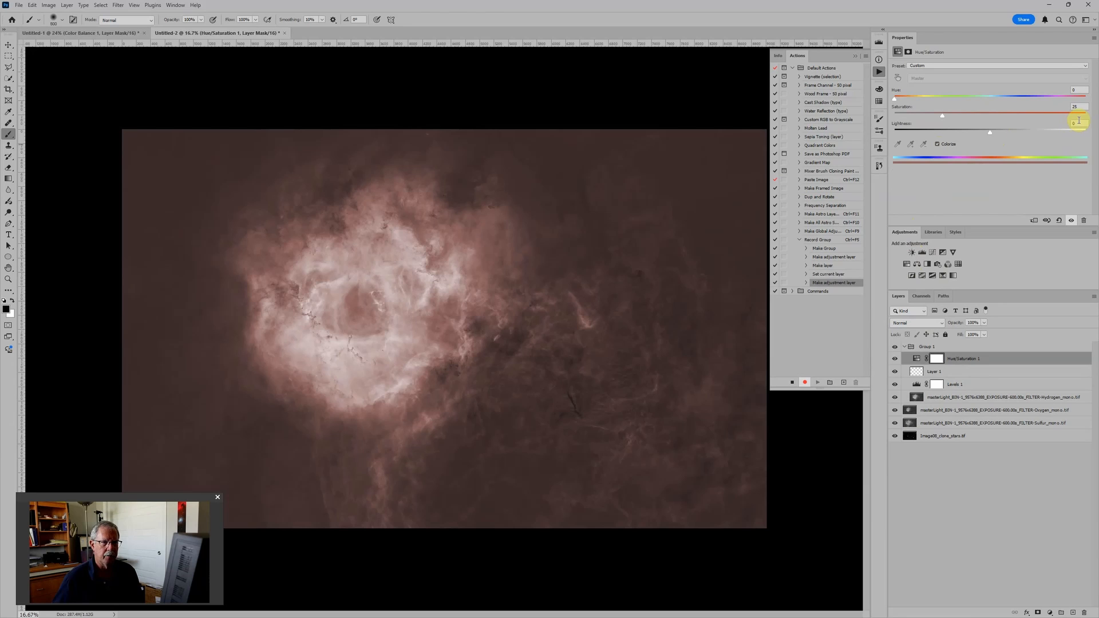
left_click_drag(990, 134, 941, 136)
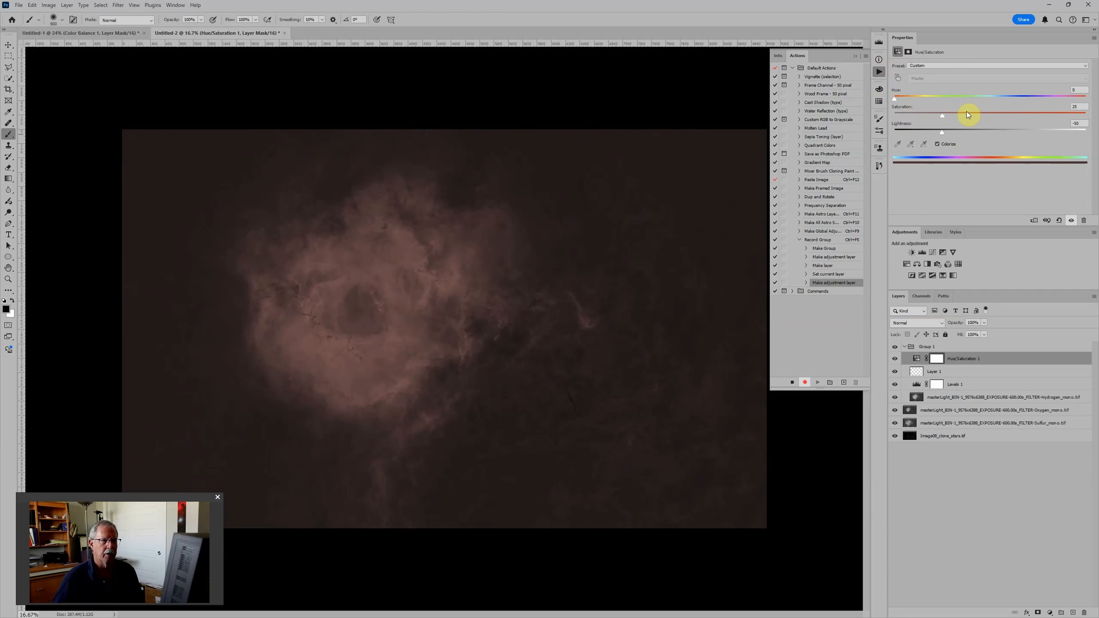
left_click_drag(942, 116, 1085, 115)
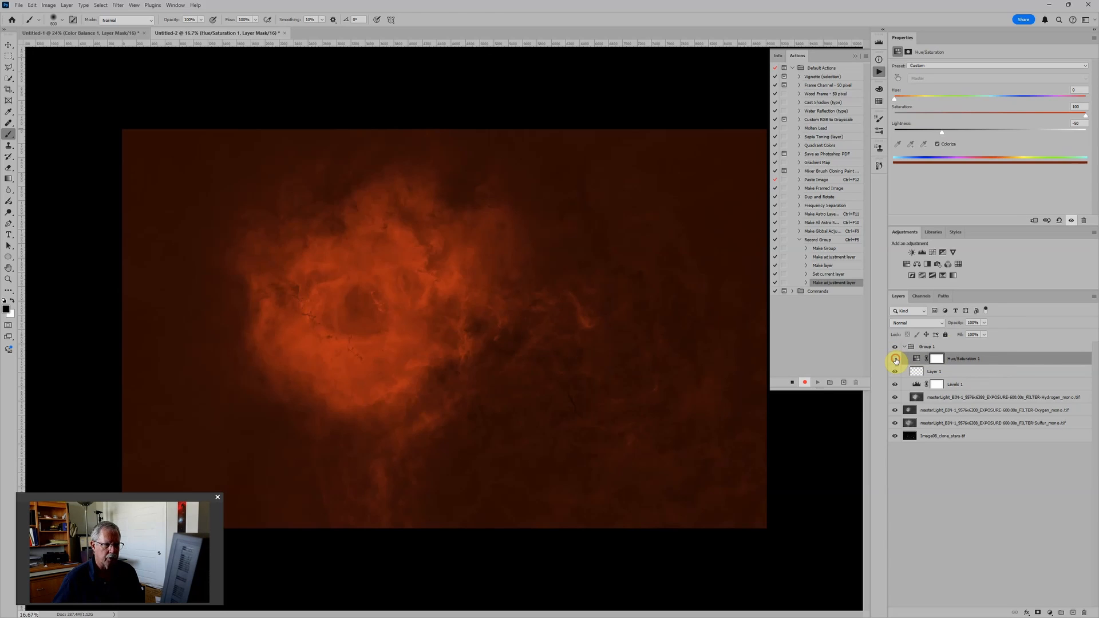
Step: Hide the Hue/Saturation layer and stop recording the action, leaving the group collapsed
left_click(895, 359)
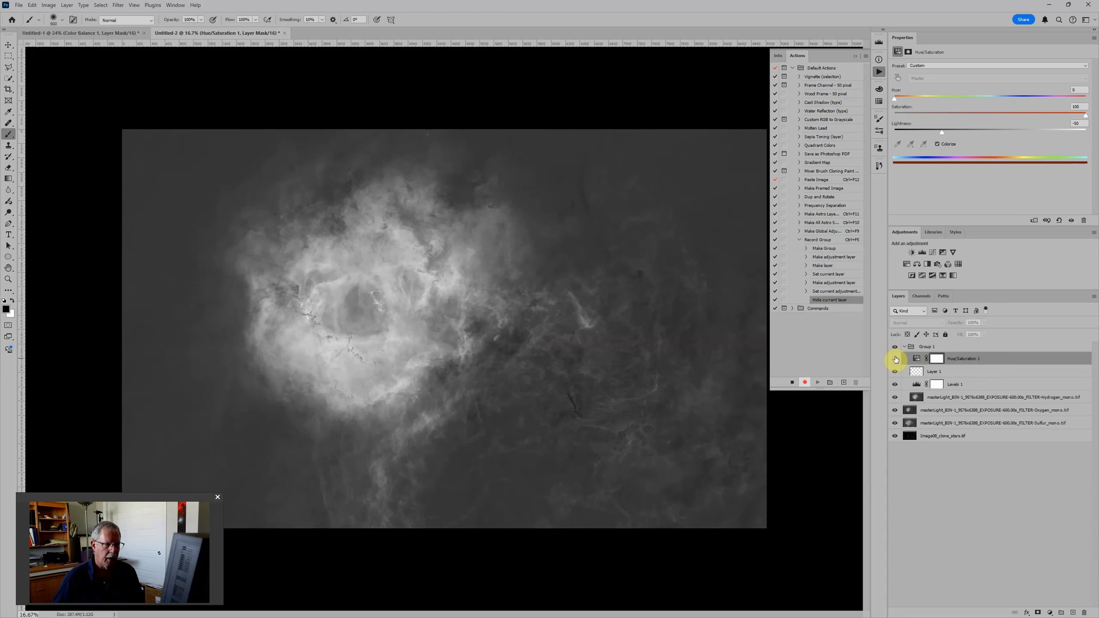
left_click(793, 384)
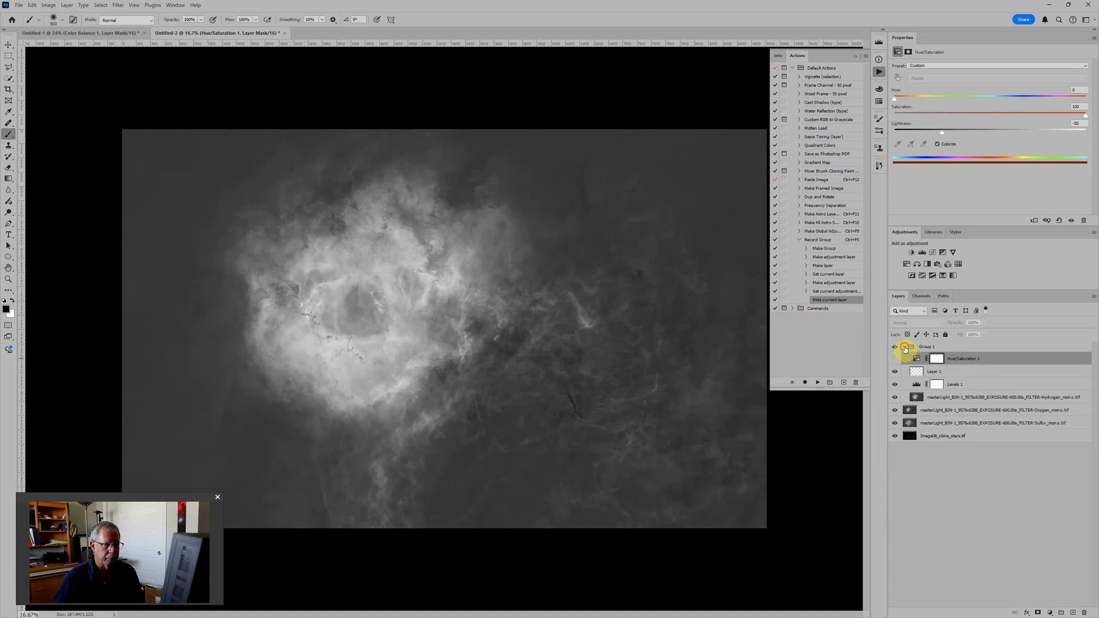
left_click(904, 347)
Step: Run the Record Group action on the Oxygen mono layer and rename the resulting group Oxygen
left_click(963, 359)
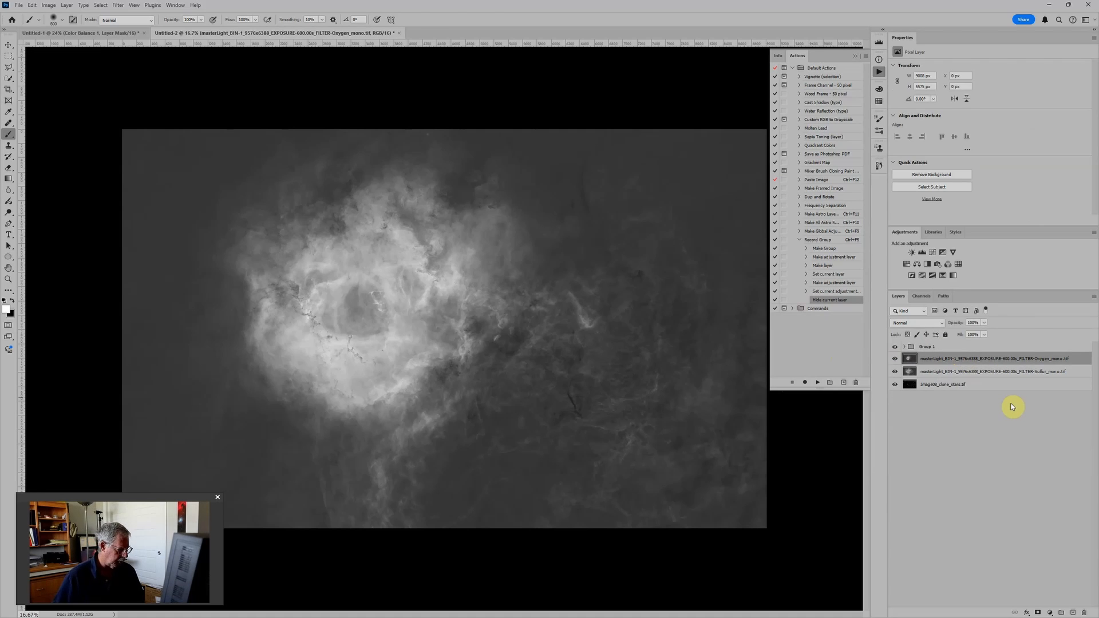
key("ctrl+F5")
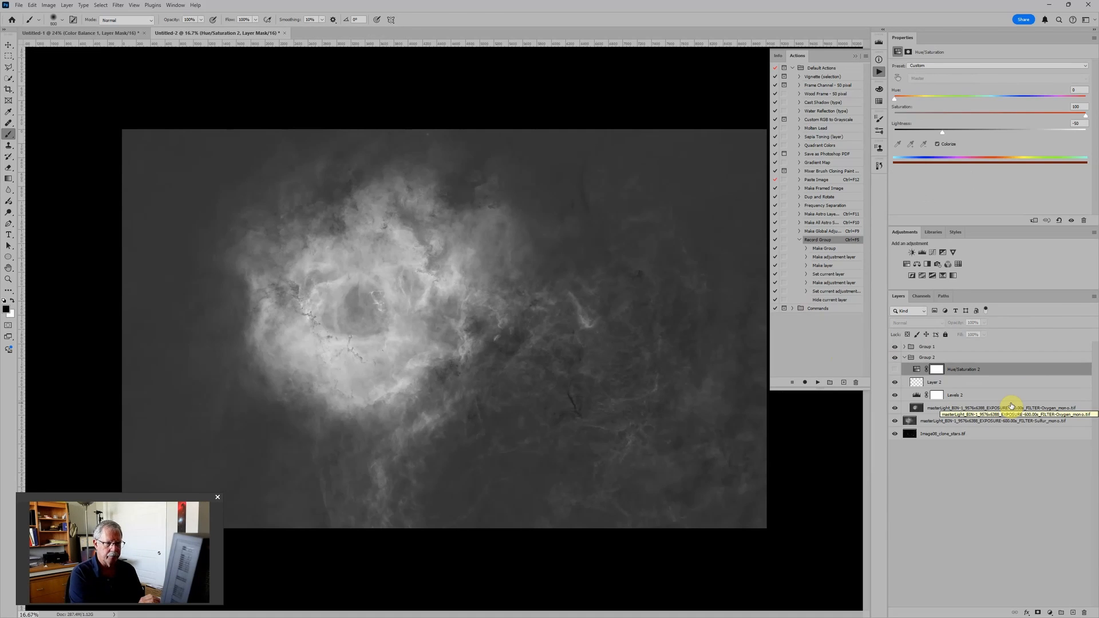
double_click(927, 358)
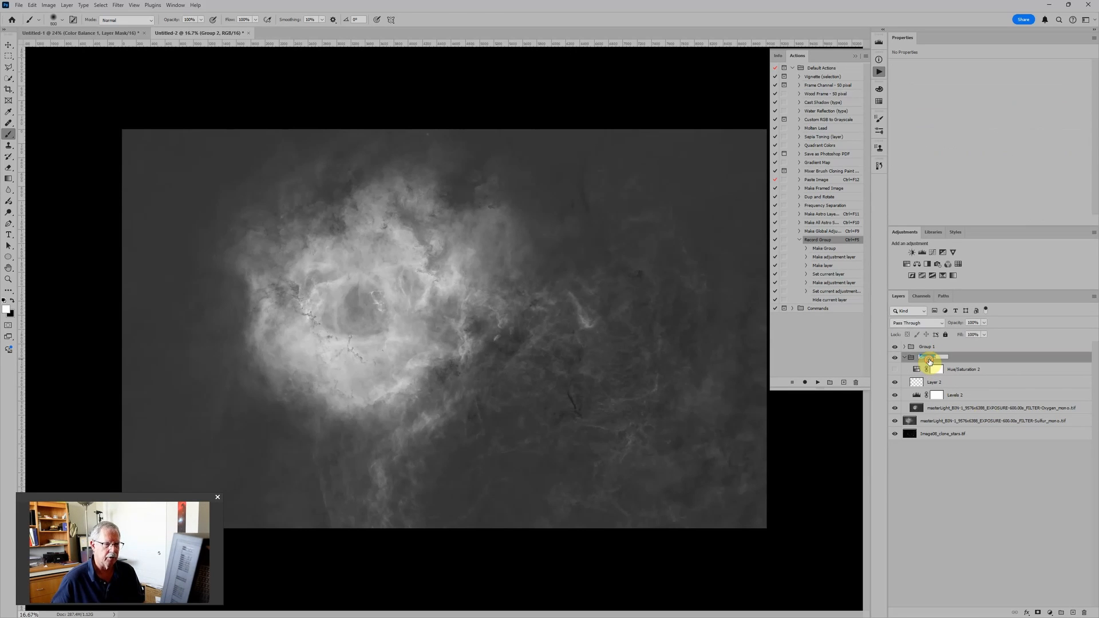
type("Oxy")
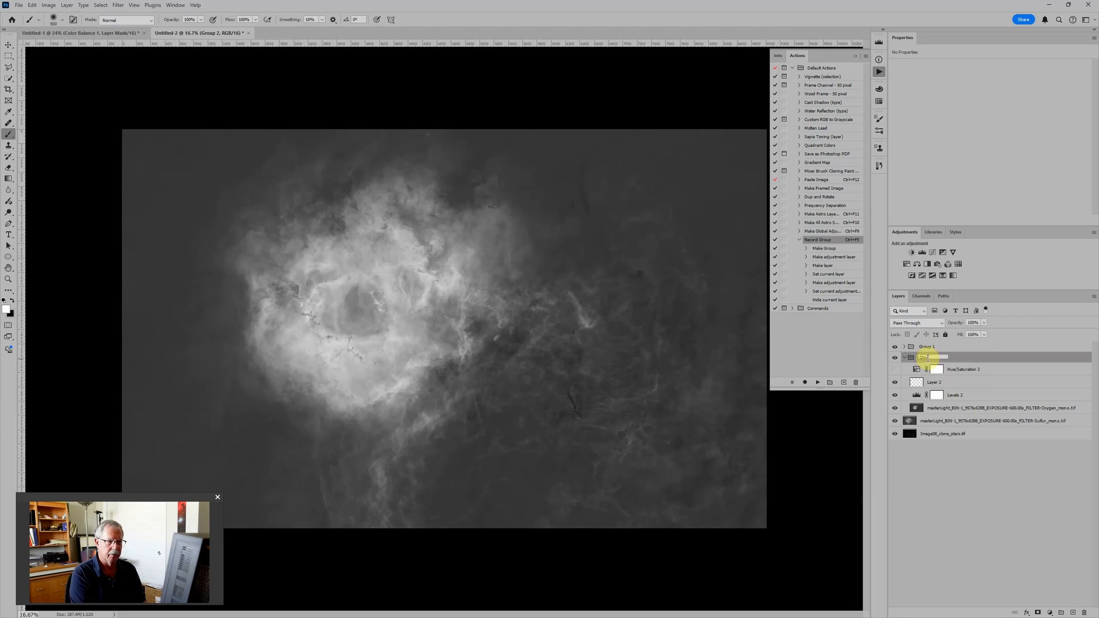
type("gen")
key("Return")
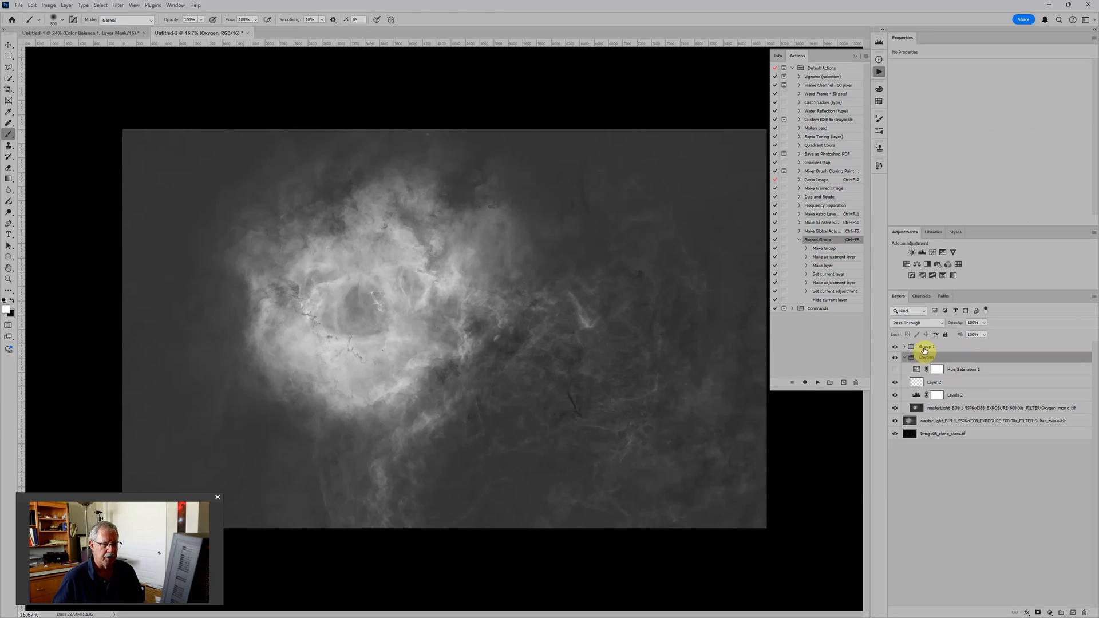
Step: Rename the Hydrogen channel's group Hydrogen and collapse the Oxygen group
double_click(924, 347)
type("Hydr")
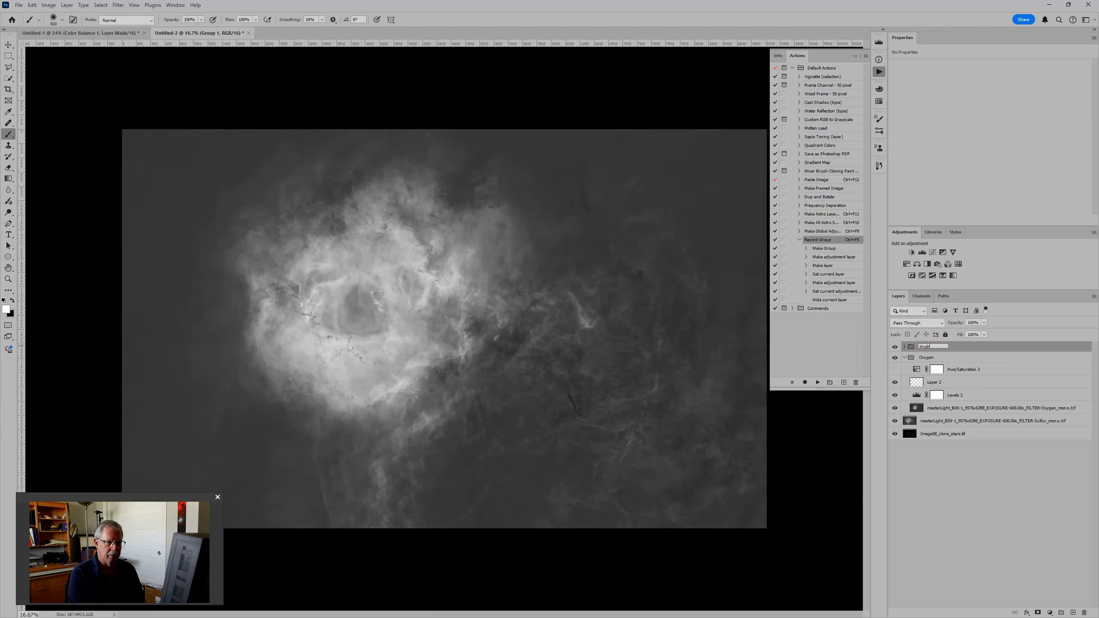
type("ogen")
key("Return")
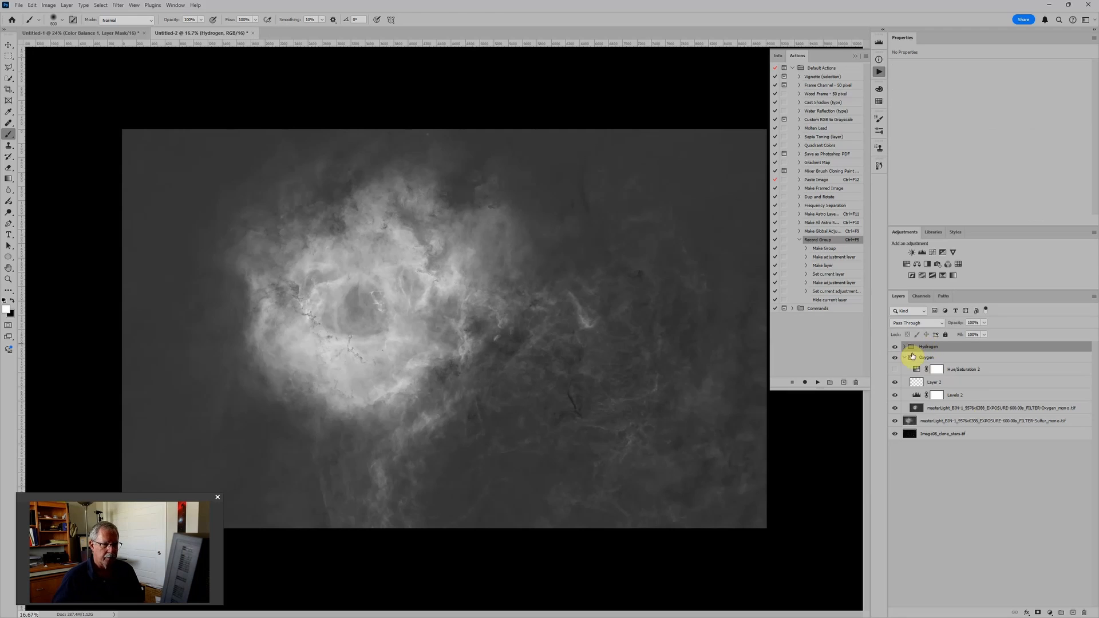
left_click(905, 357)
Step: Run the Record Group action on the Sulfur mono layer, rename the resulting group Sulfur and collapse it
left_click(915, 370)
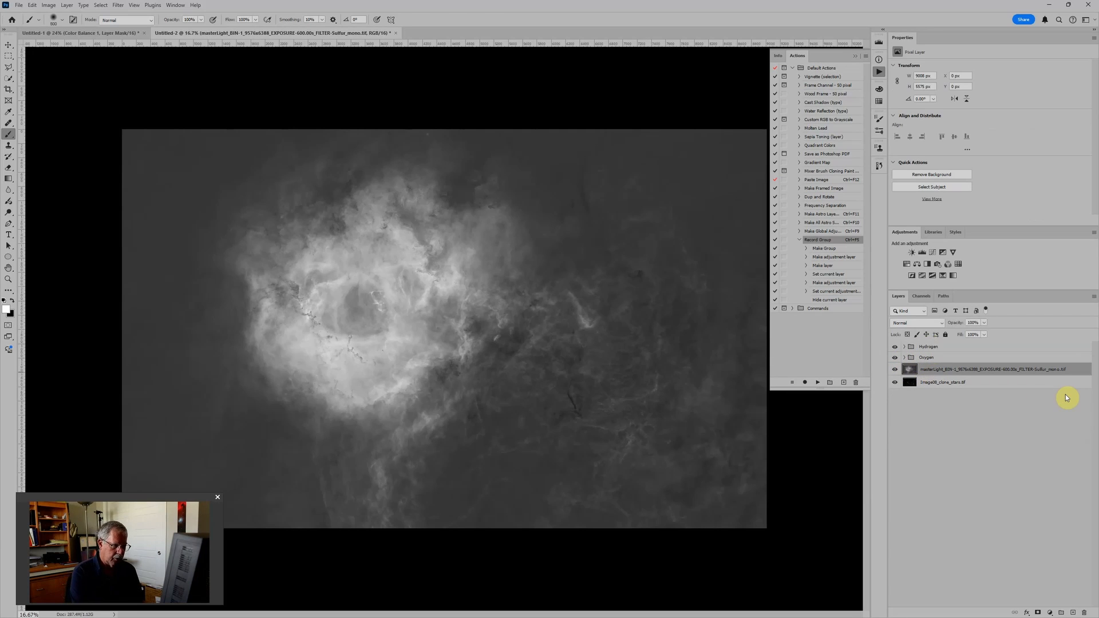
key("ctrl+F5")
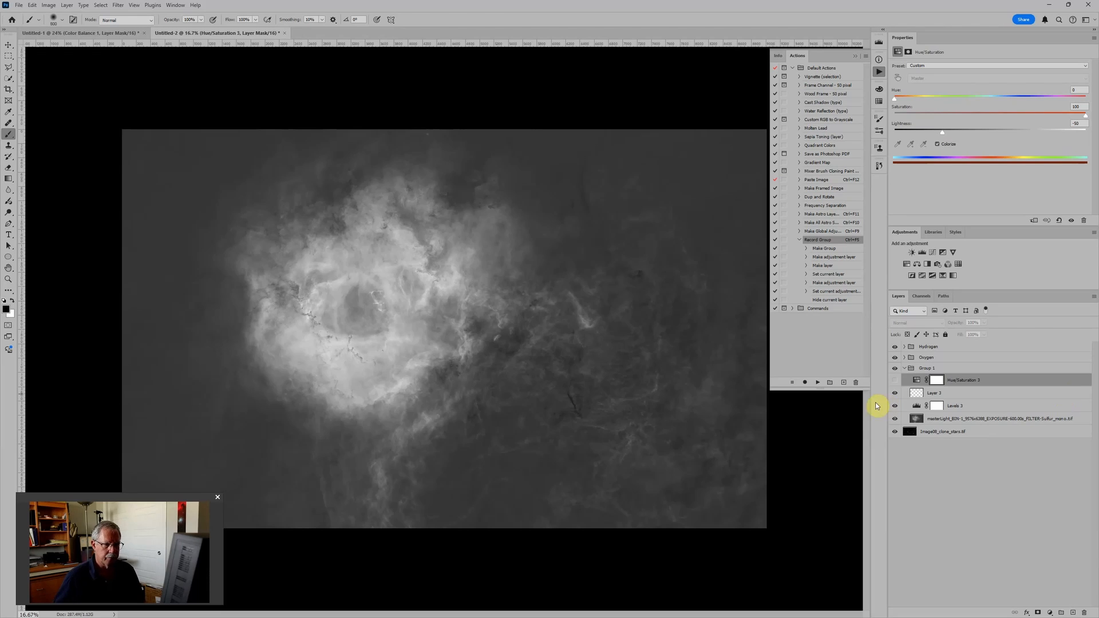
double_click(939, 368)
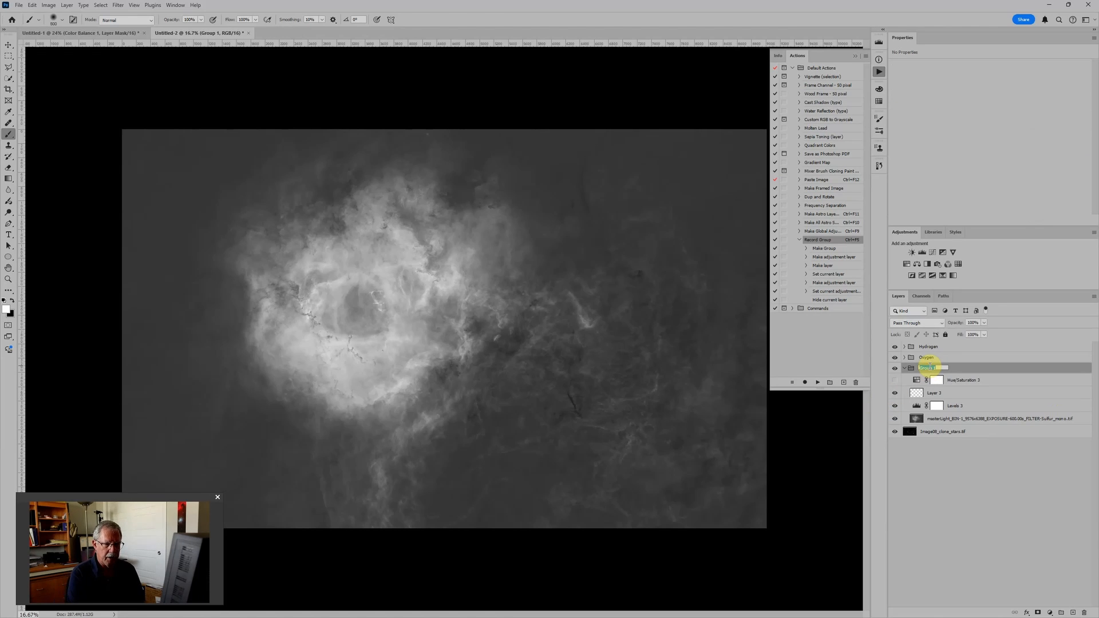
type("Sulfur")
key("Return")
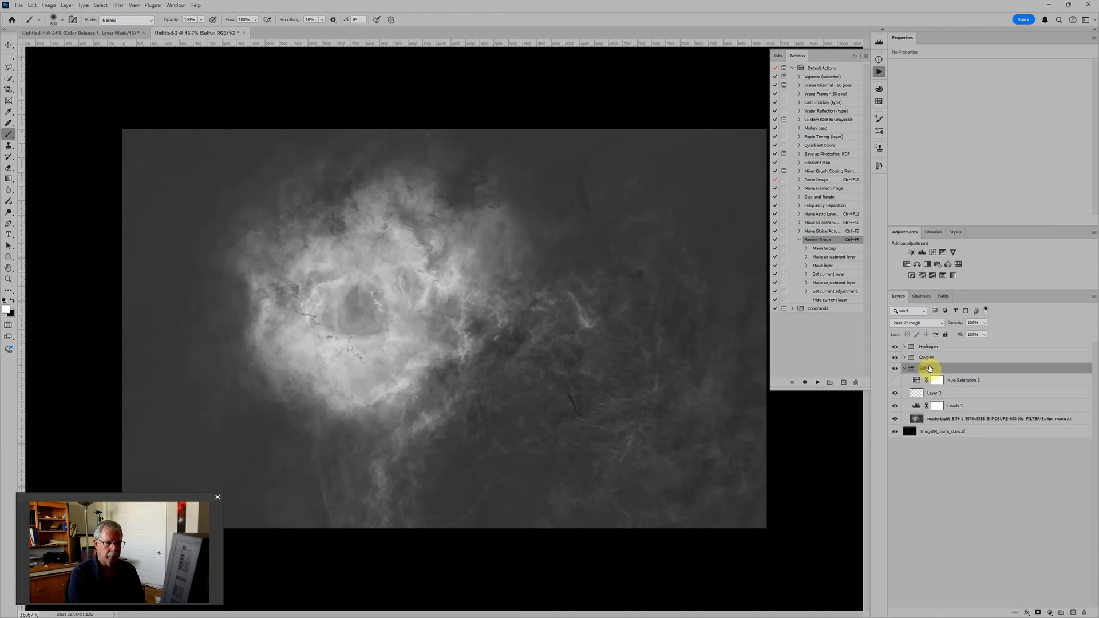
left_click(905, 368)
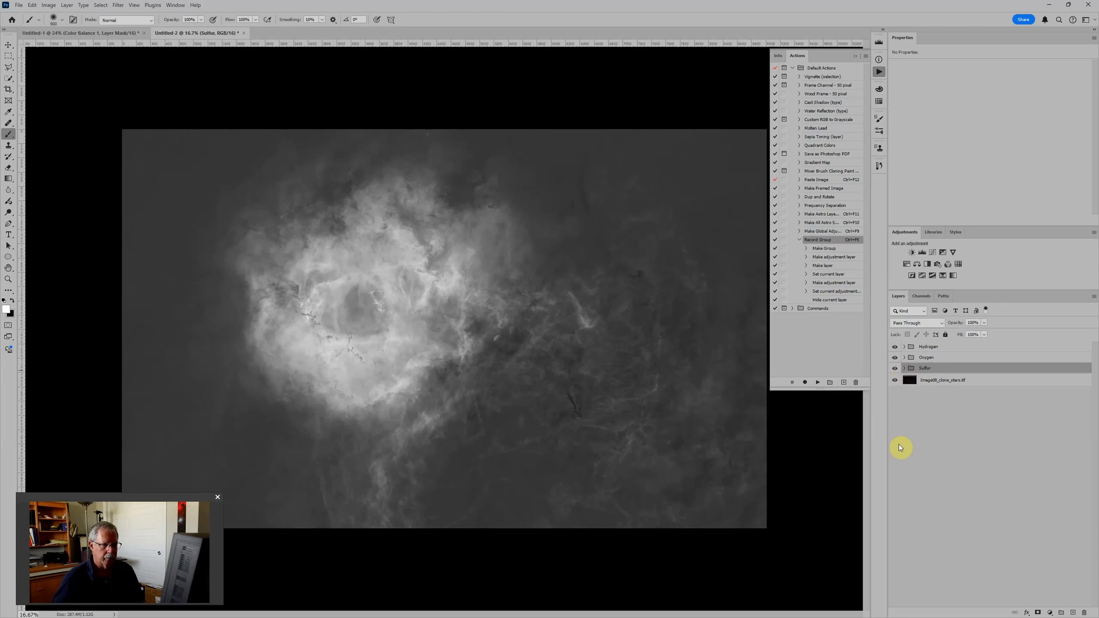
Step: Run the Record Group action on the Image08_clone_stars.tif layer and rename the resulting group Stars
left_click(934, 380)
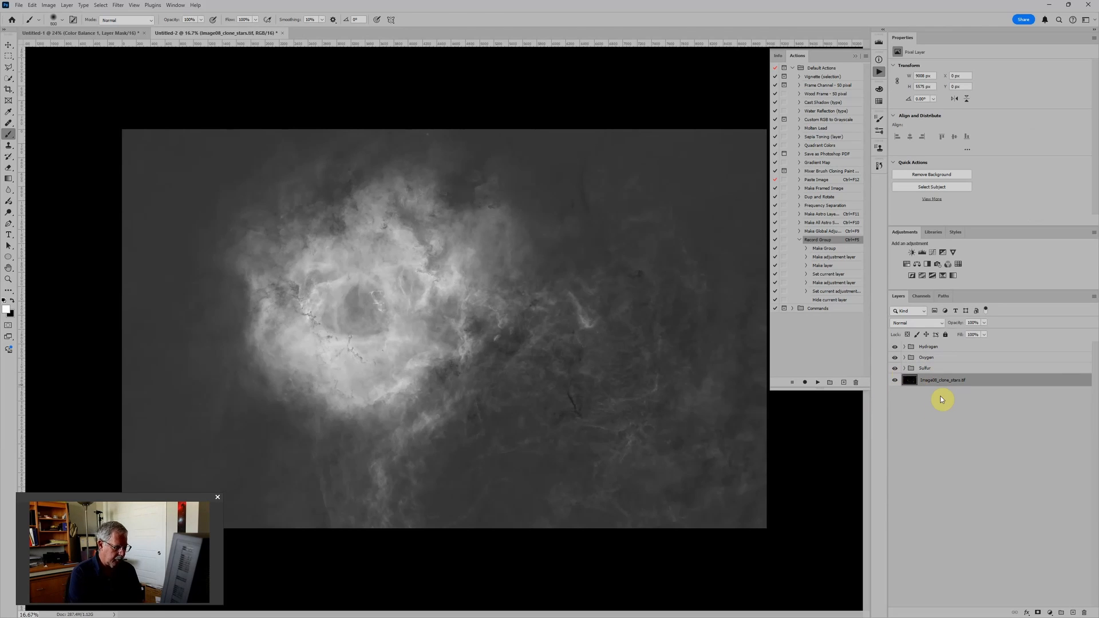
key("ctrl+F5")
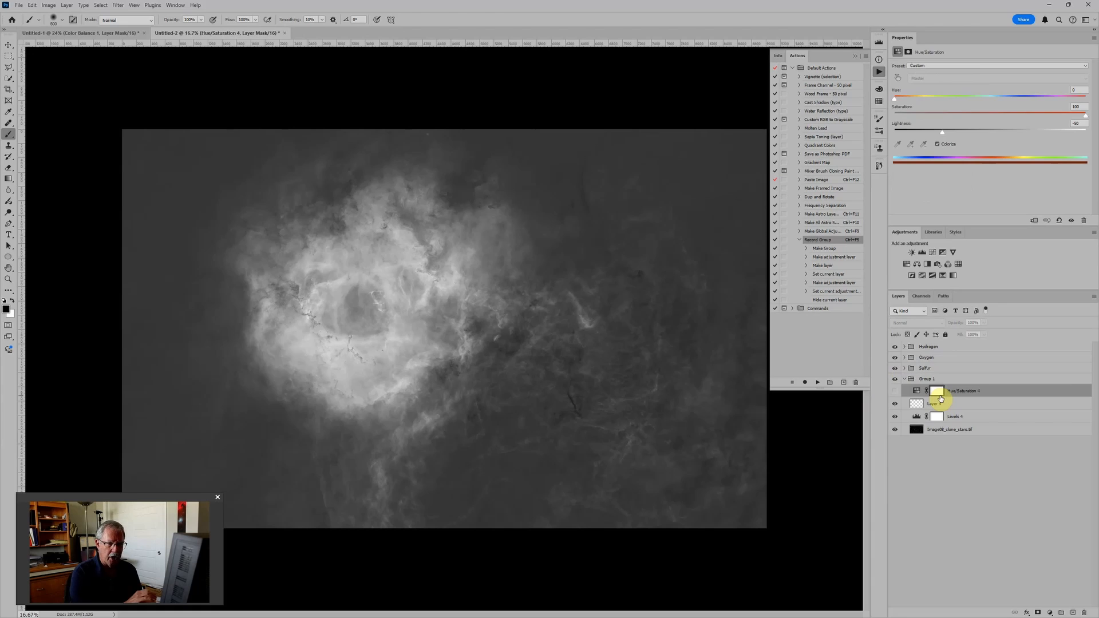
double_click(931, 380)
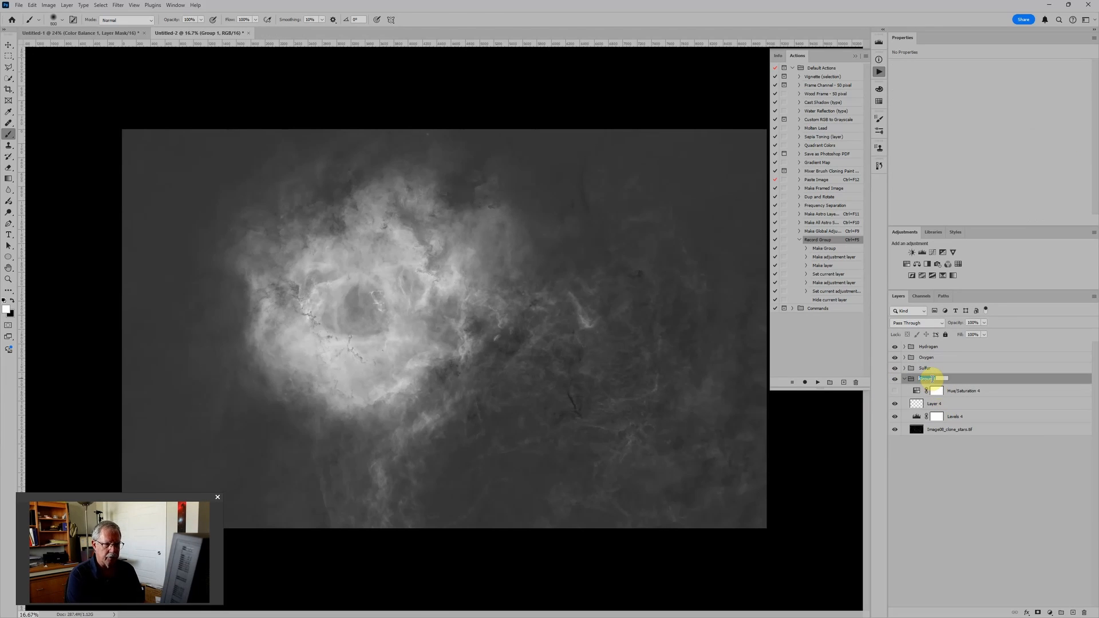
type("Stars")
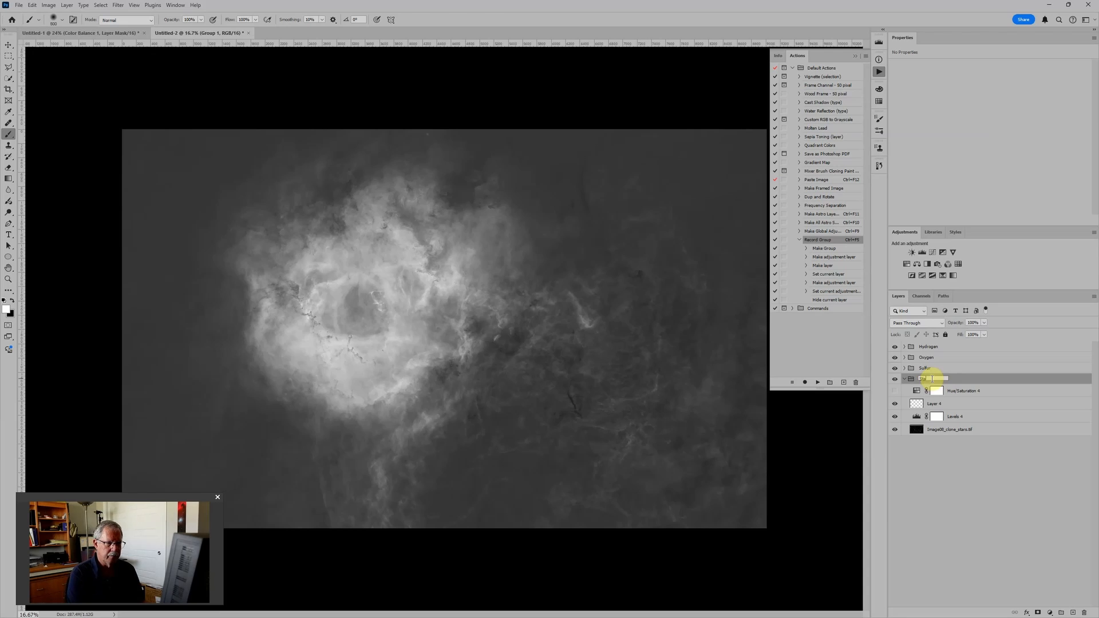
key("Return")
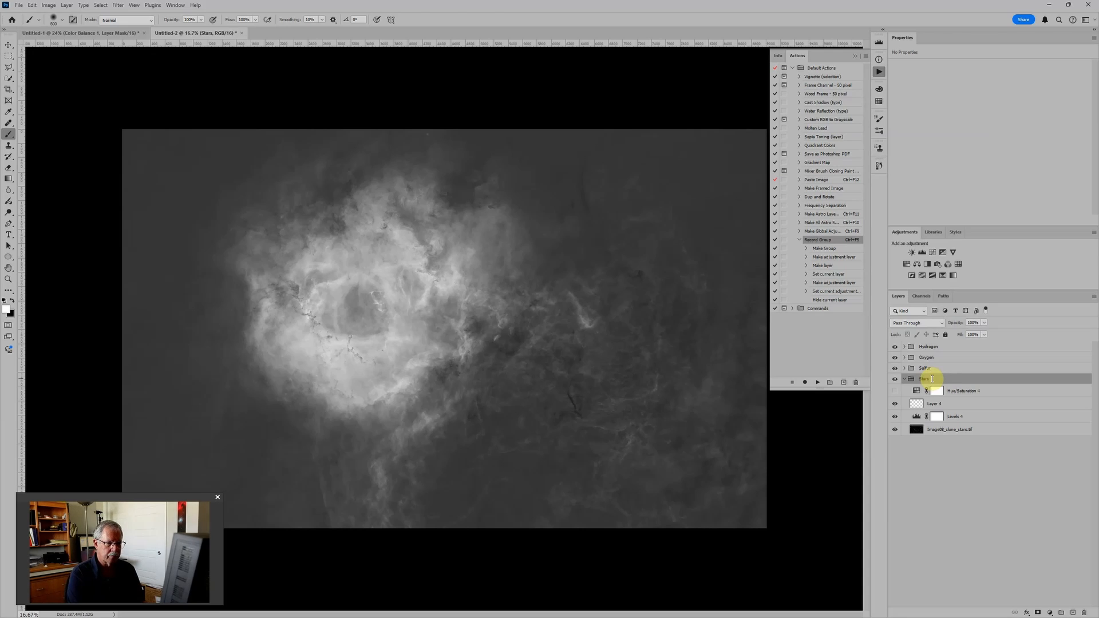
Step: Set the Stars group's blend mode to Screen and move the collapsed group above the Hydrogen group
left_click(907, 323)
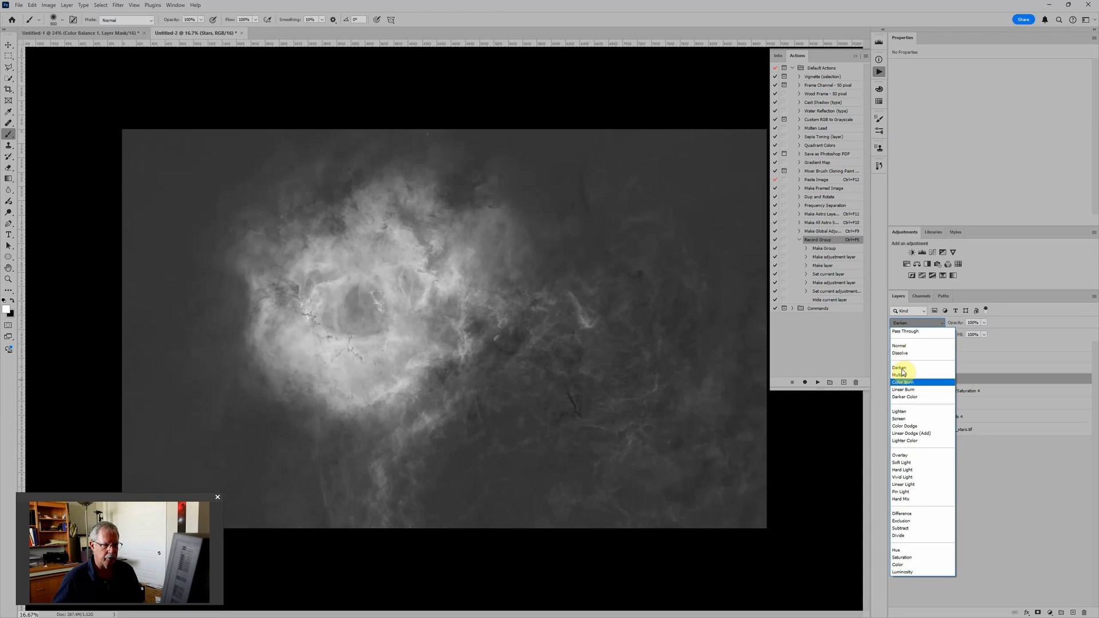
left_click(899, 419)
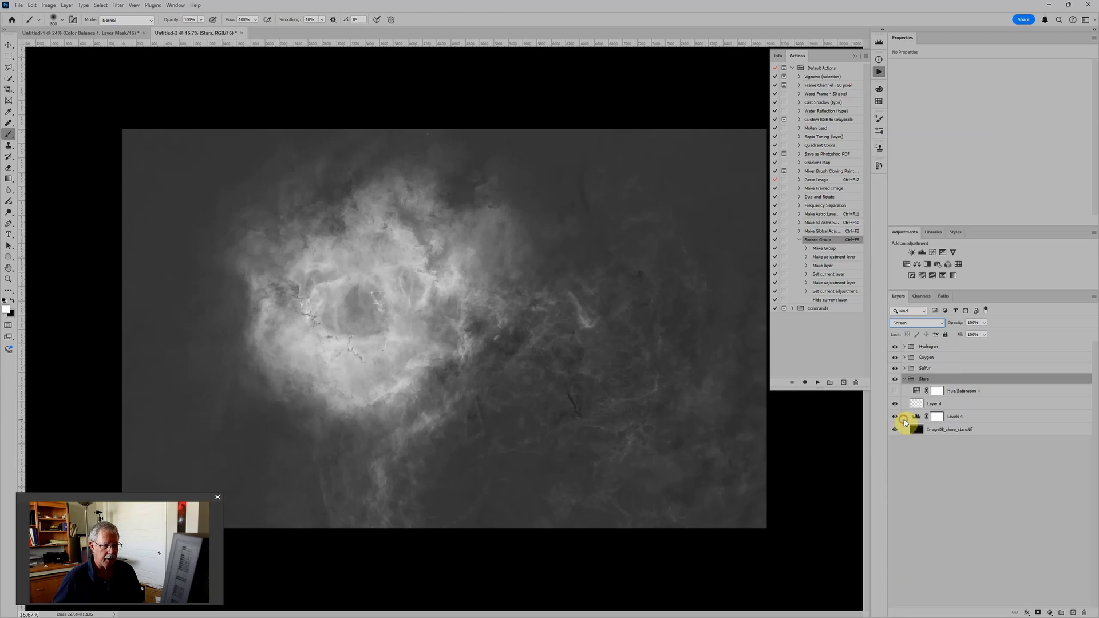
left_click(905, 379)
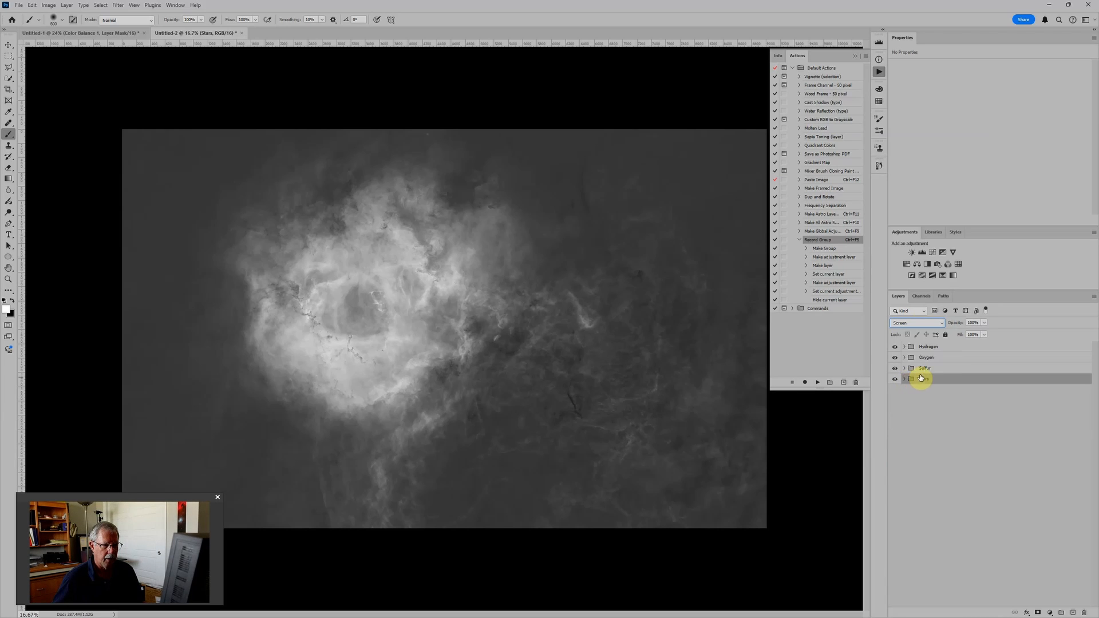
left_click_drag(932, 380, 935, 344)
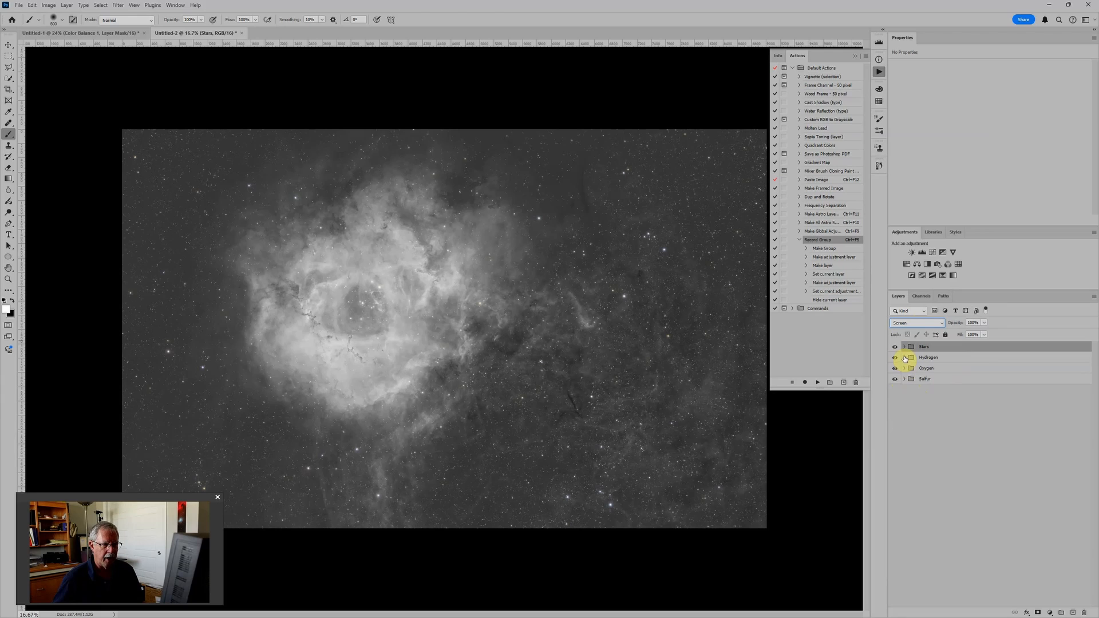
Step: Hide the Sulfur group and leave it collapsed
left_click(905, 379)
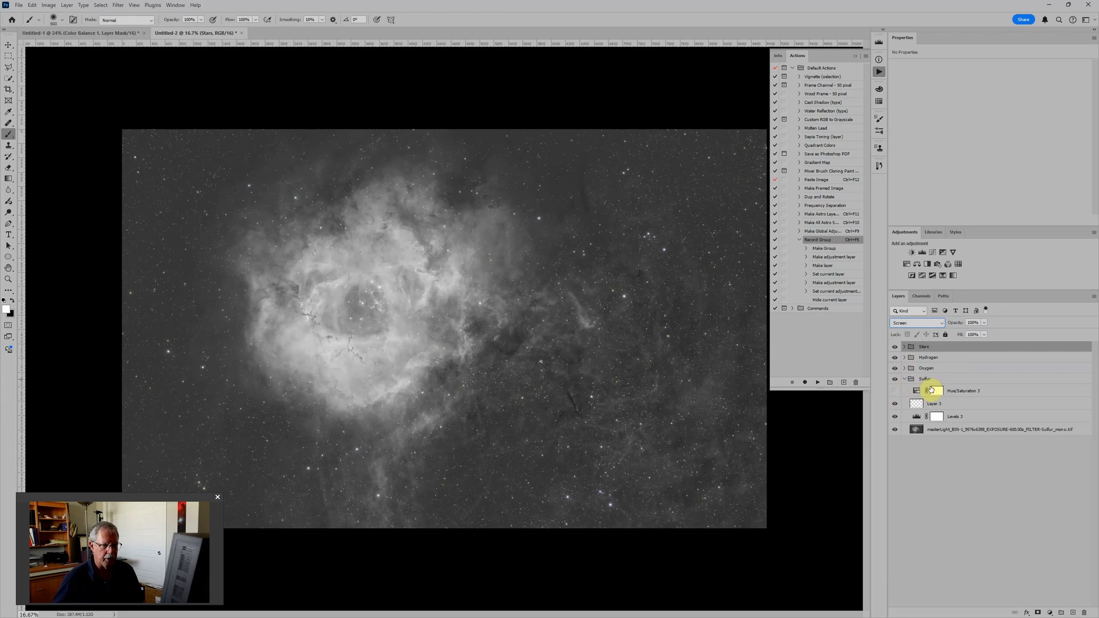
left_click(895, 392)
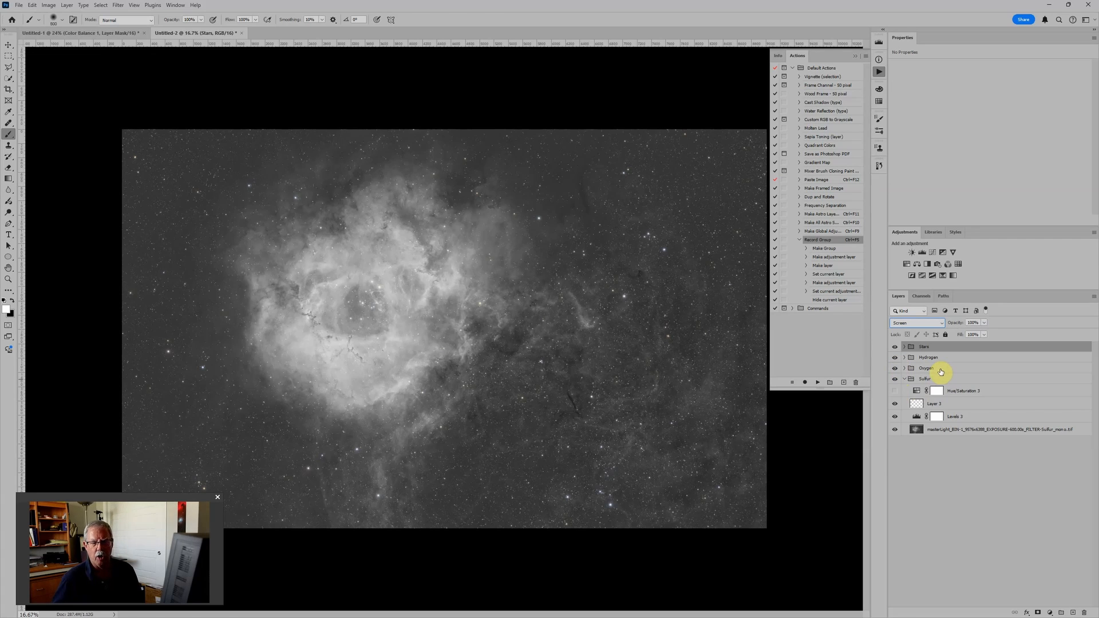
left_click(896, 379)
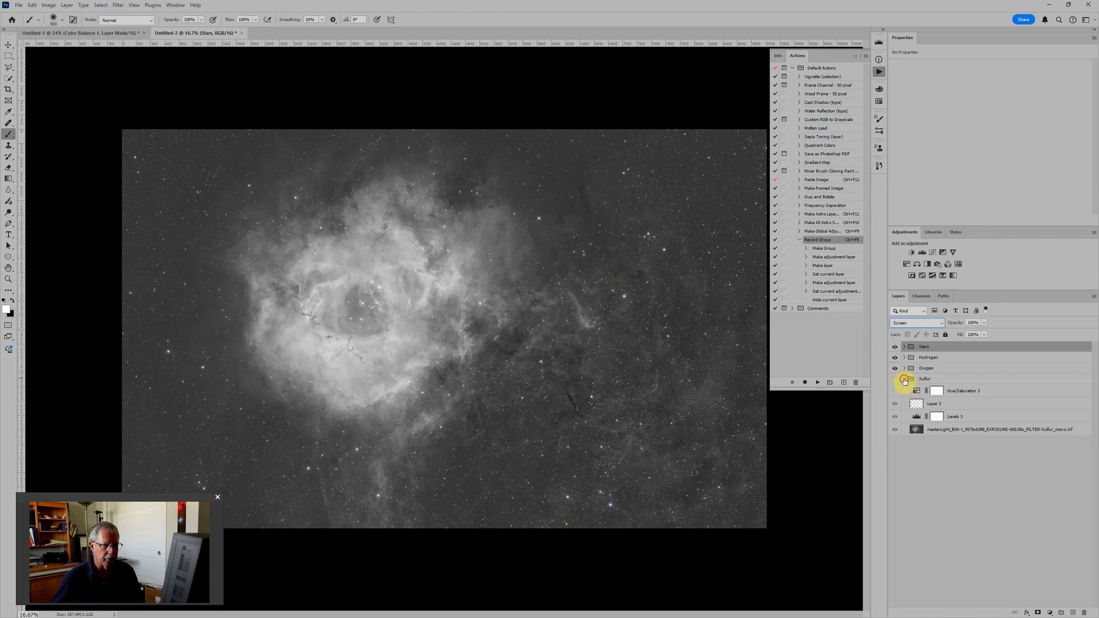
left_click(905, 380)
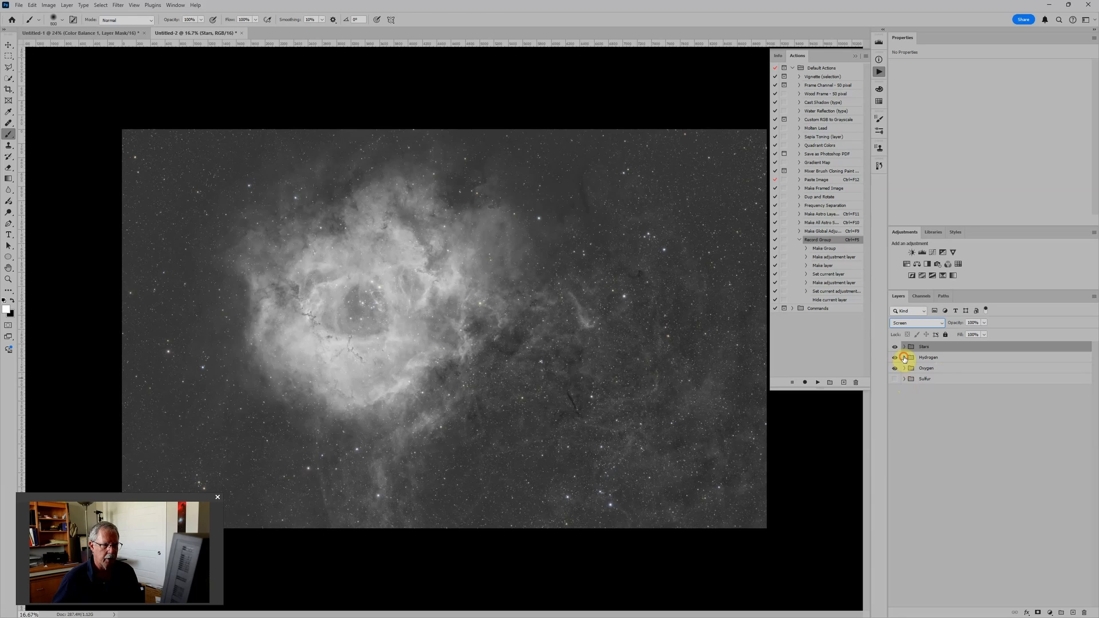
Step: Show the Hue/Saturation layers in the Hydrogen and Oxygen groups and set the Oxygen hue to cyan, about 182
left_click(904, 358)
left_click(895, 370)
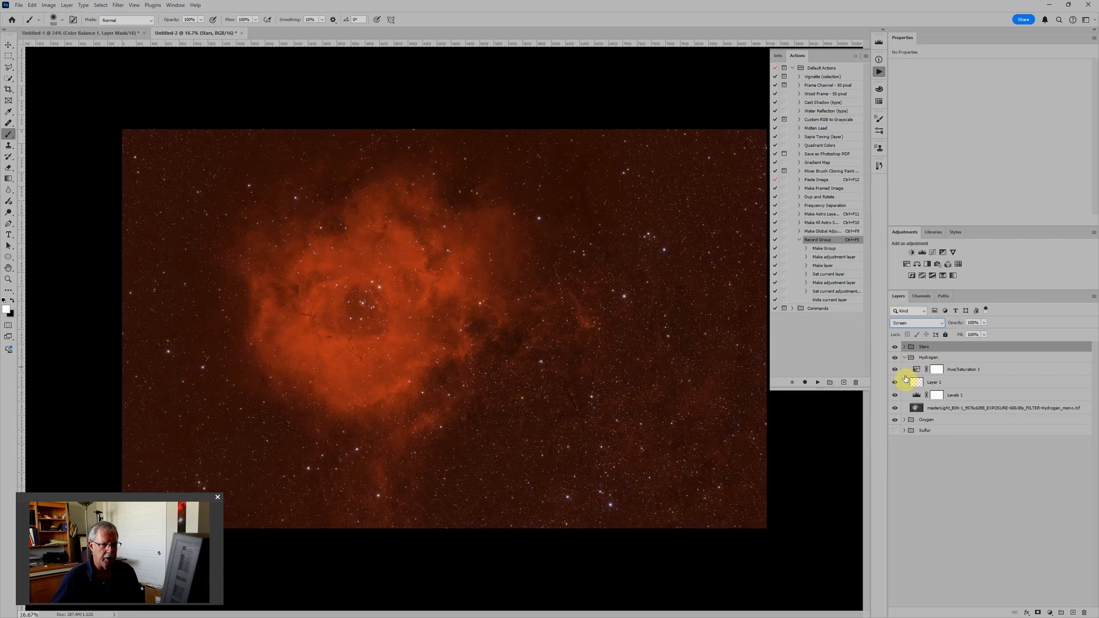
left_click(903, 420)
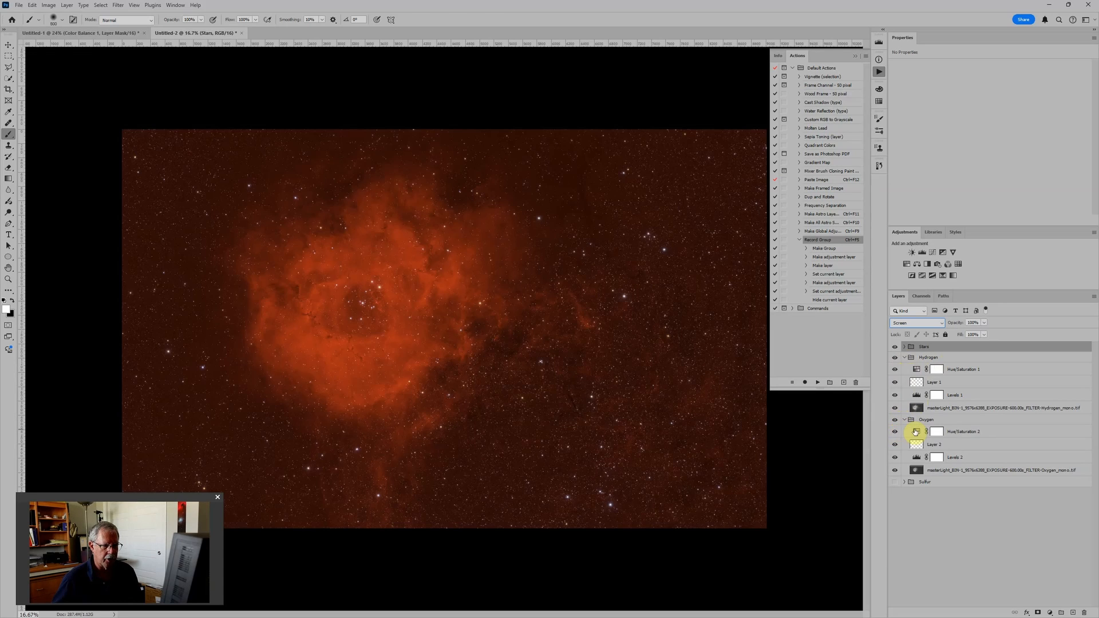
left_click(916, 431)
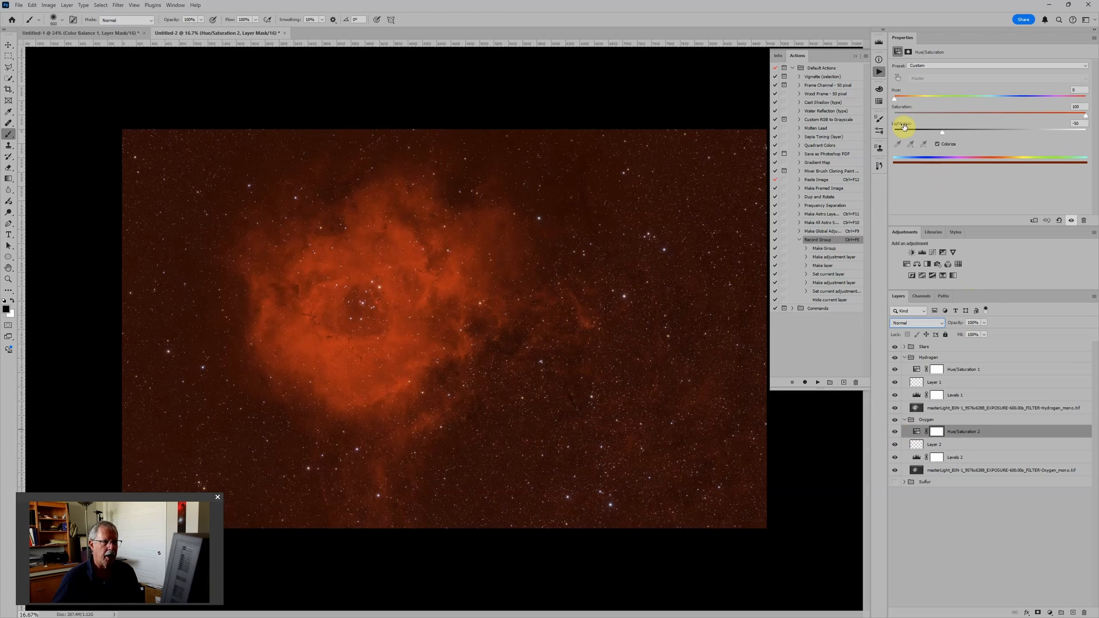
left_click_drag(896, 101, 986, 101)
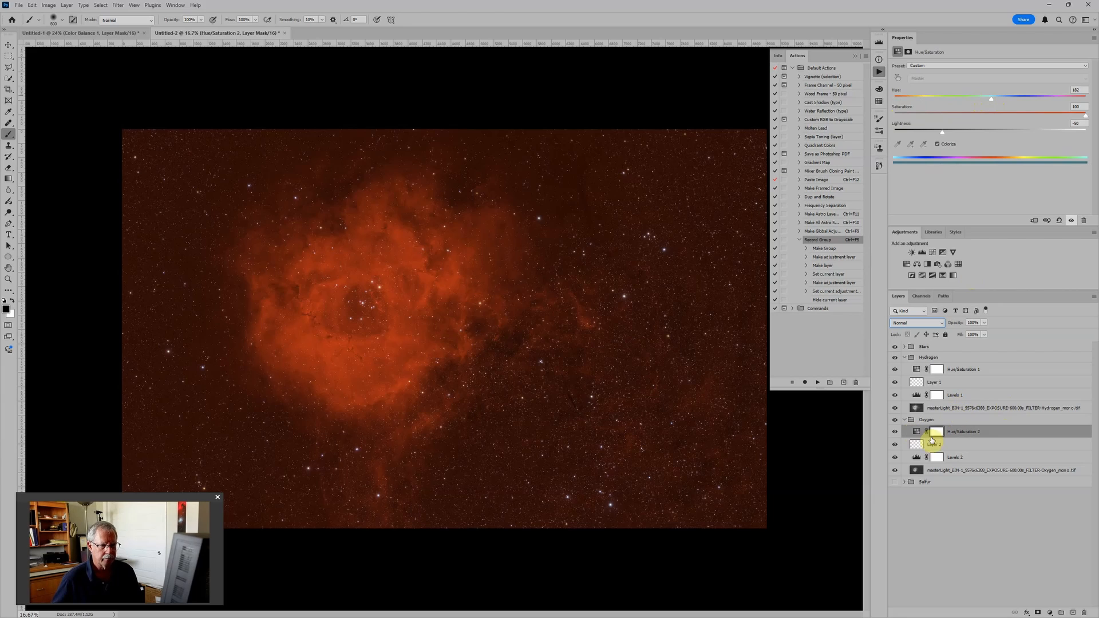
Step: Set the blend mode of both the Hydrogen and Oxygen groups to Screen
left_click(938, 358)
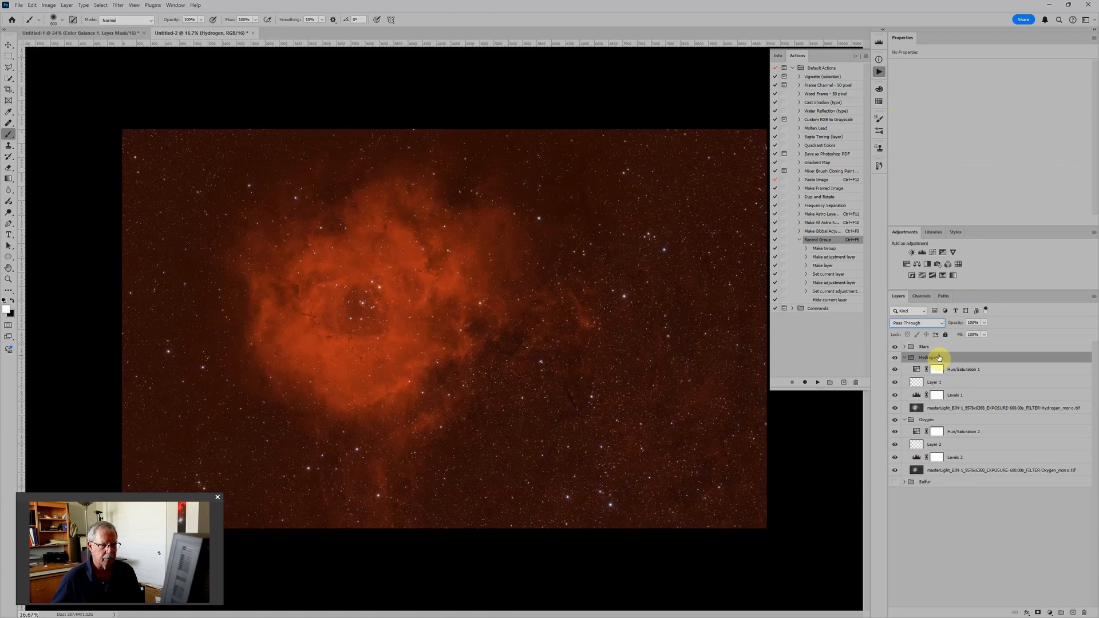
left_click(916, 322)
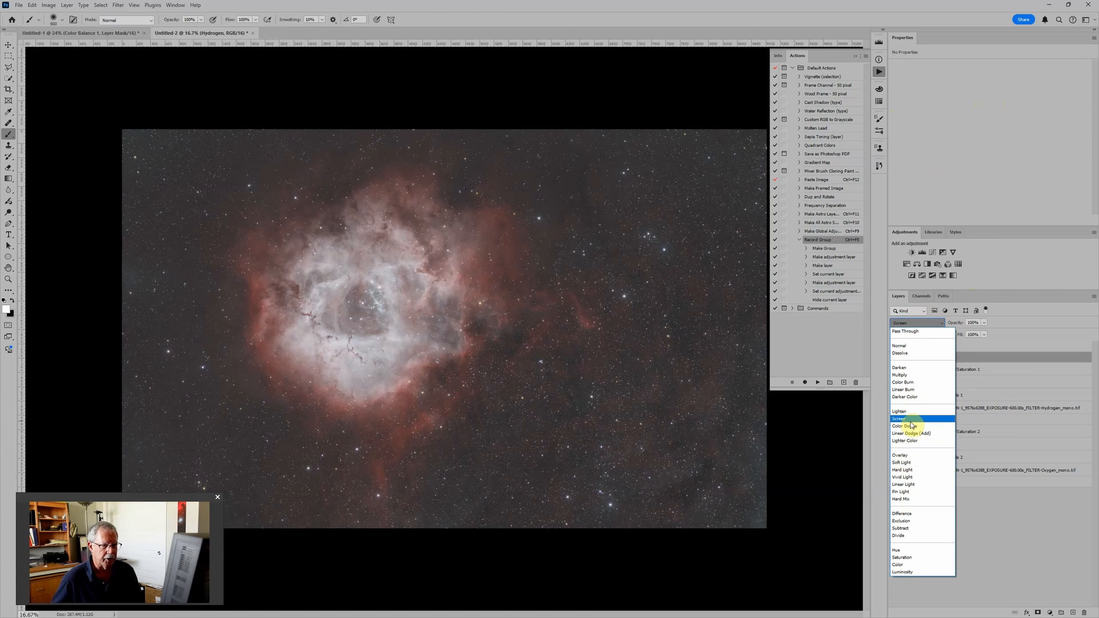
left_click(908, 419)
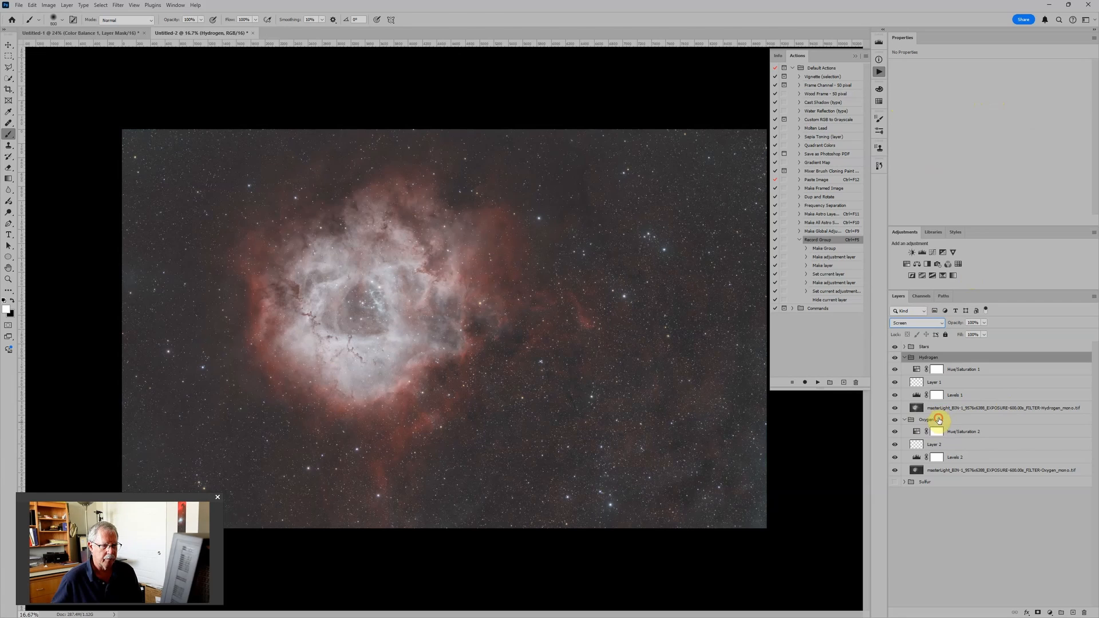
left_click(939, 419)
left_click(914, 324)
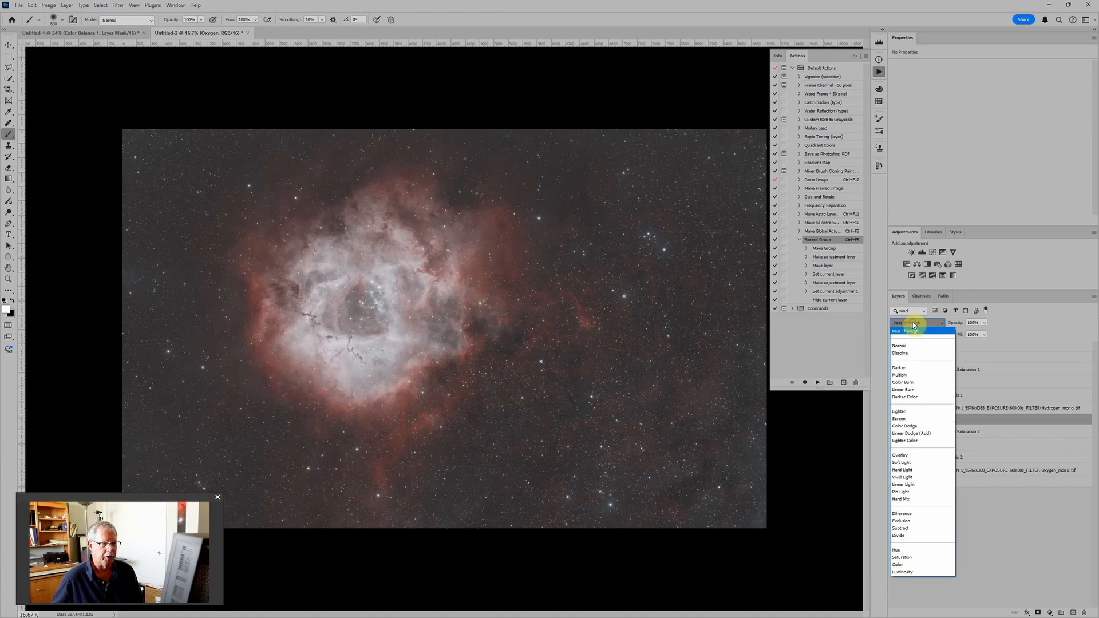
left_click(903, 421)
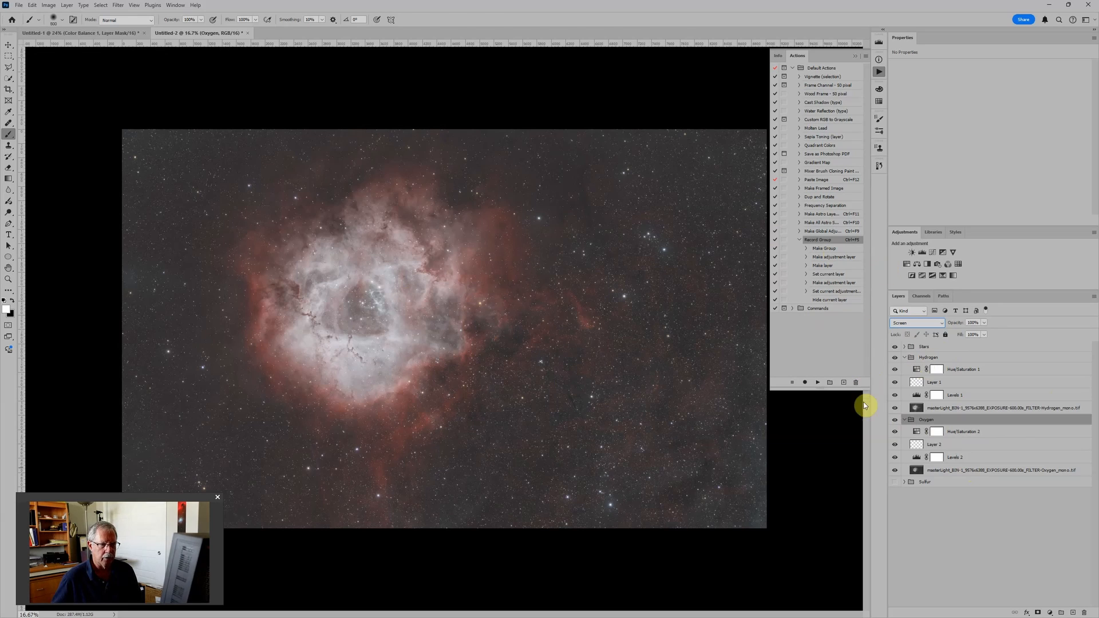
Step: Expand the Sulfur group, make it visible again and select it
left_click(904, 482)
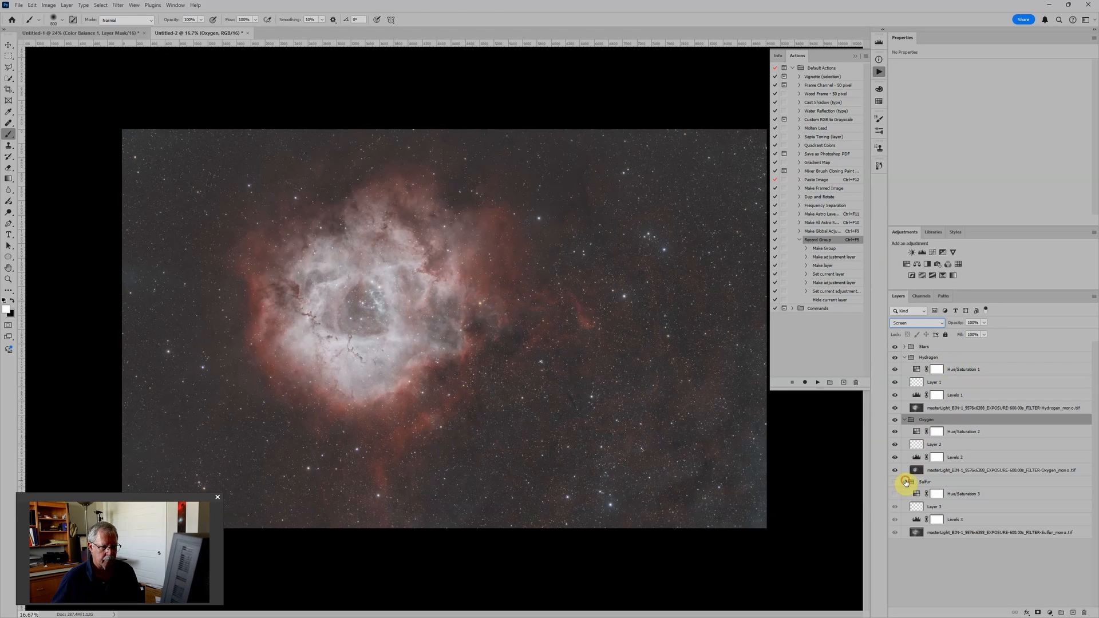
left_click(894, 482)
left_click(930, 484)
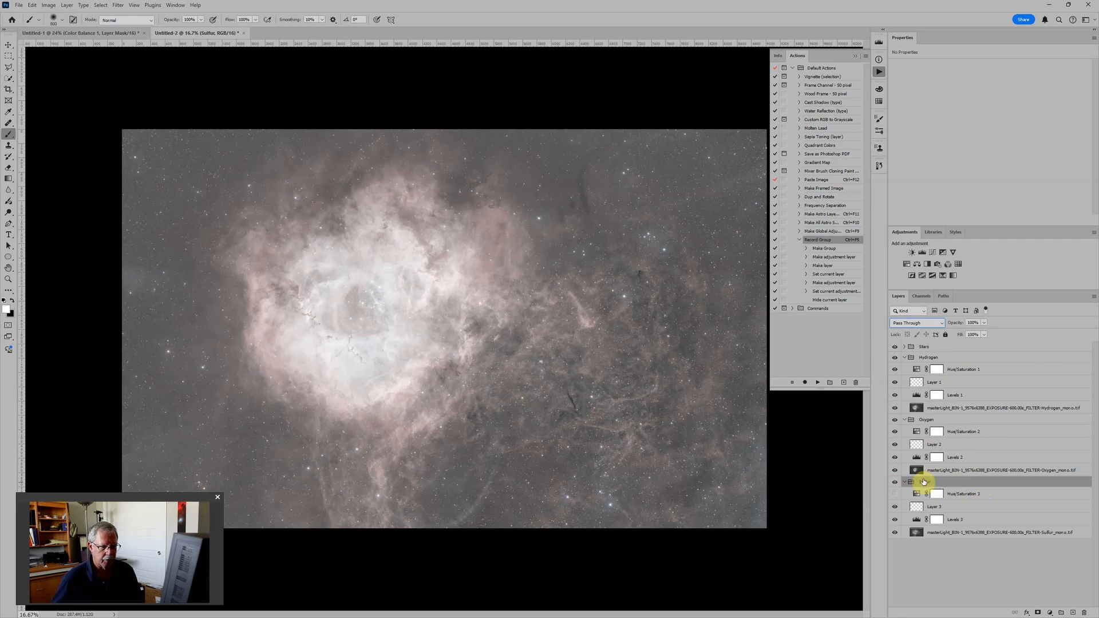
Step: Resume recording the Record Group action after its Make Group step and set the Sulfur group's blend mode to Screen
left_click(840, 250)
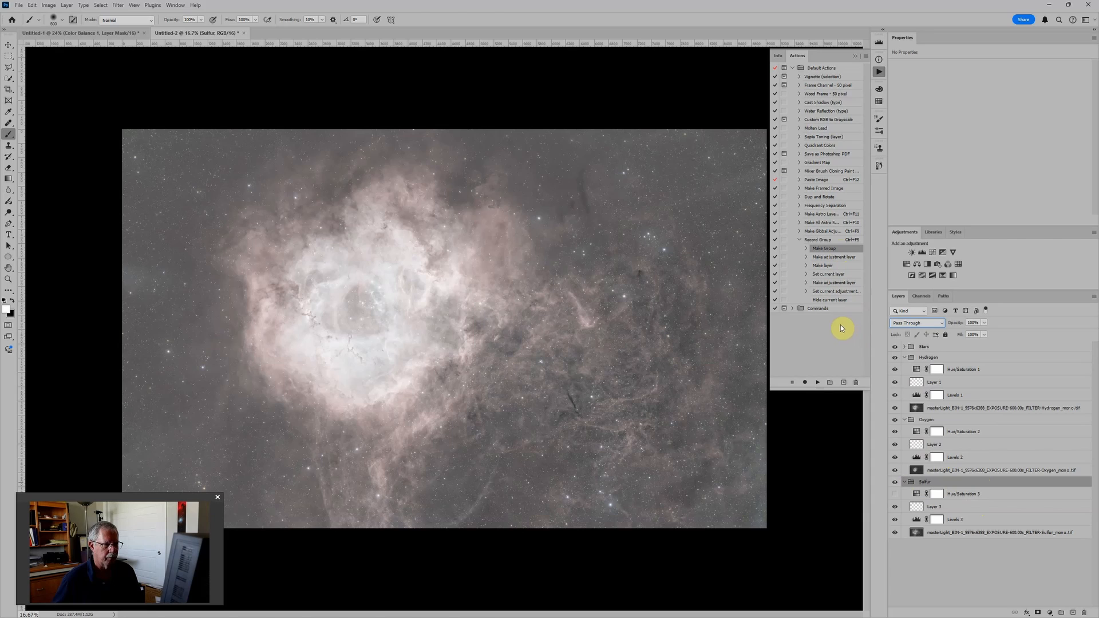
left_click(804, 382)
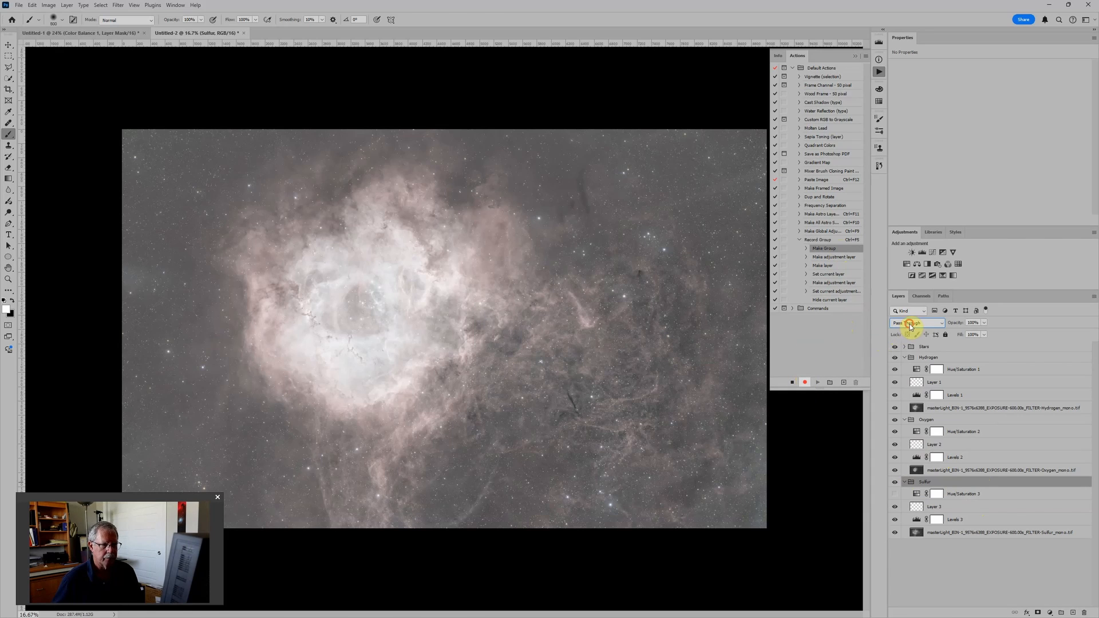
left_click(911, 324)
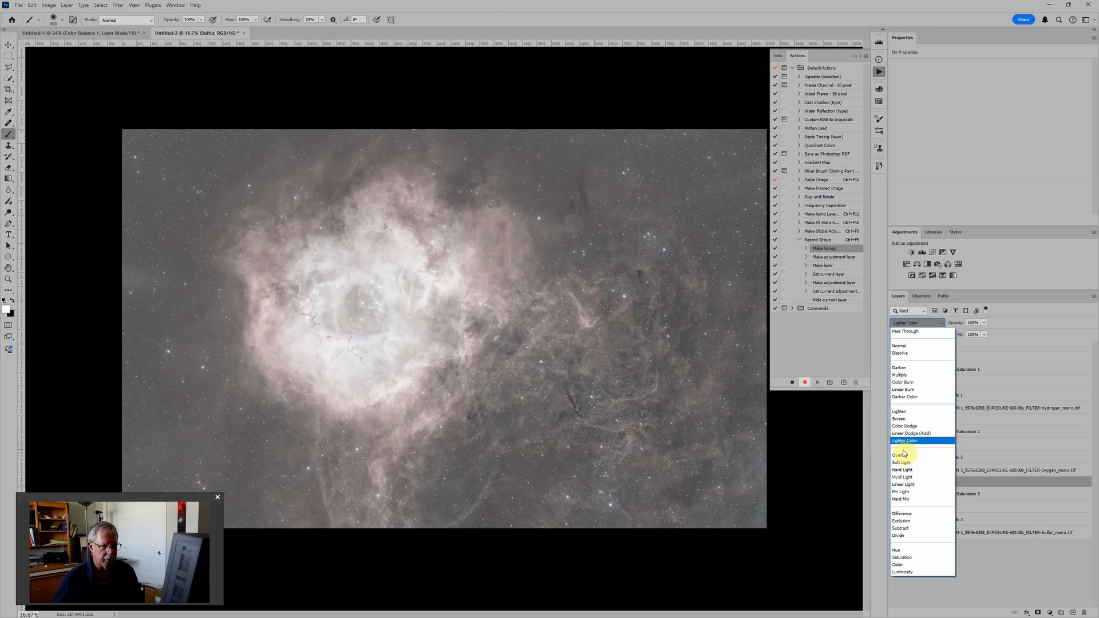
left_click(903, 419)
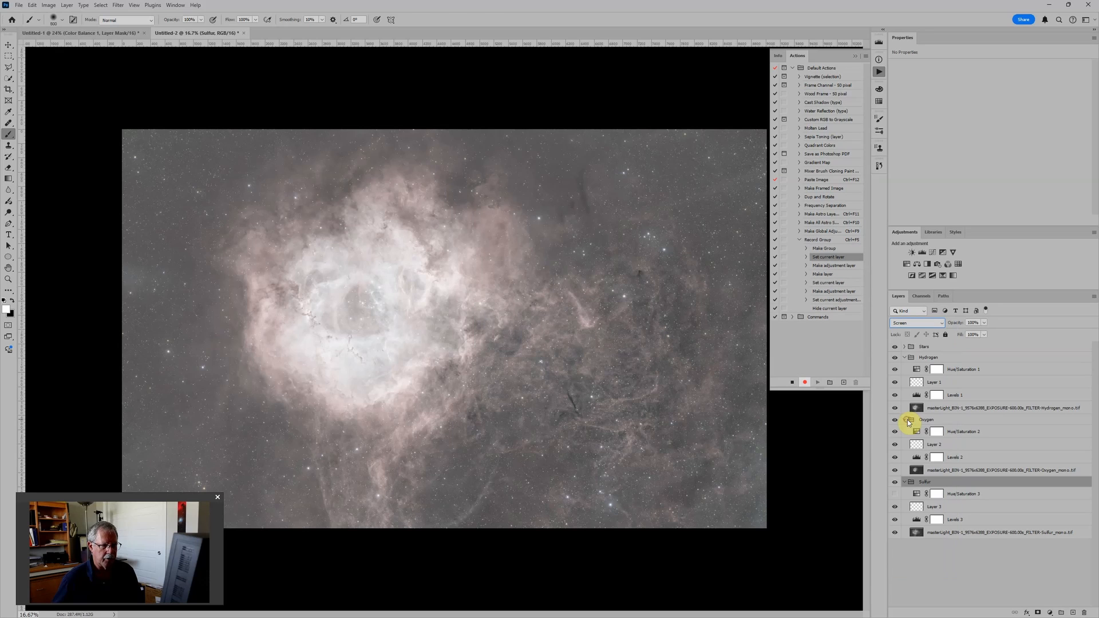
Step: Stop recording the action and move the Sulfur image layer out of the Sulfur group to the bottom of the layer stack
left_click(791, 383)
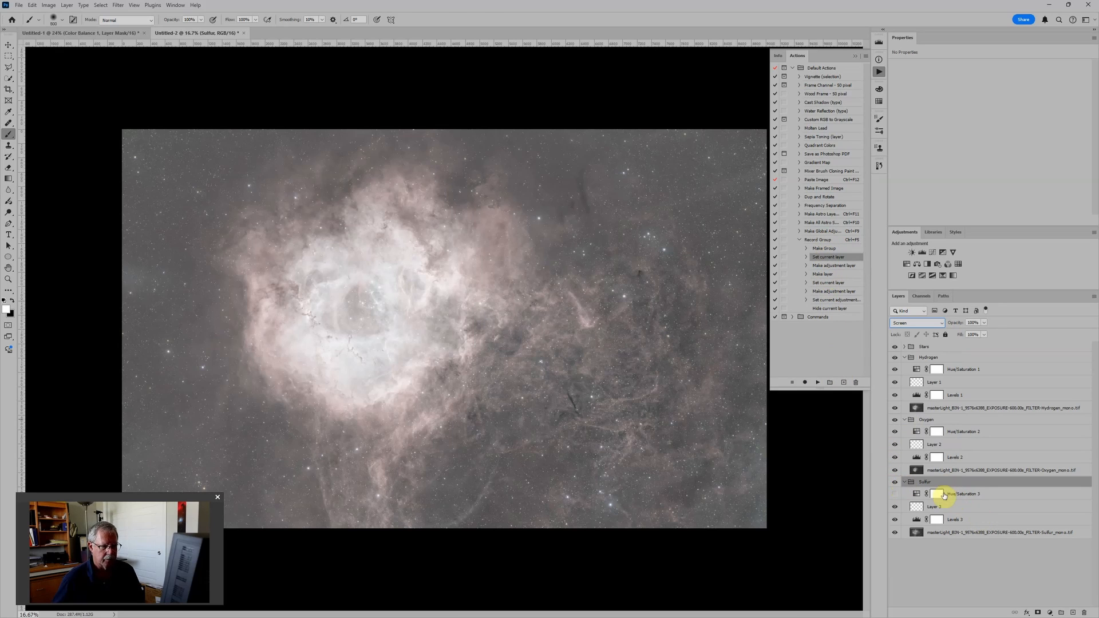
left_click(926, 532)
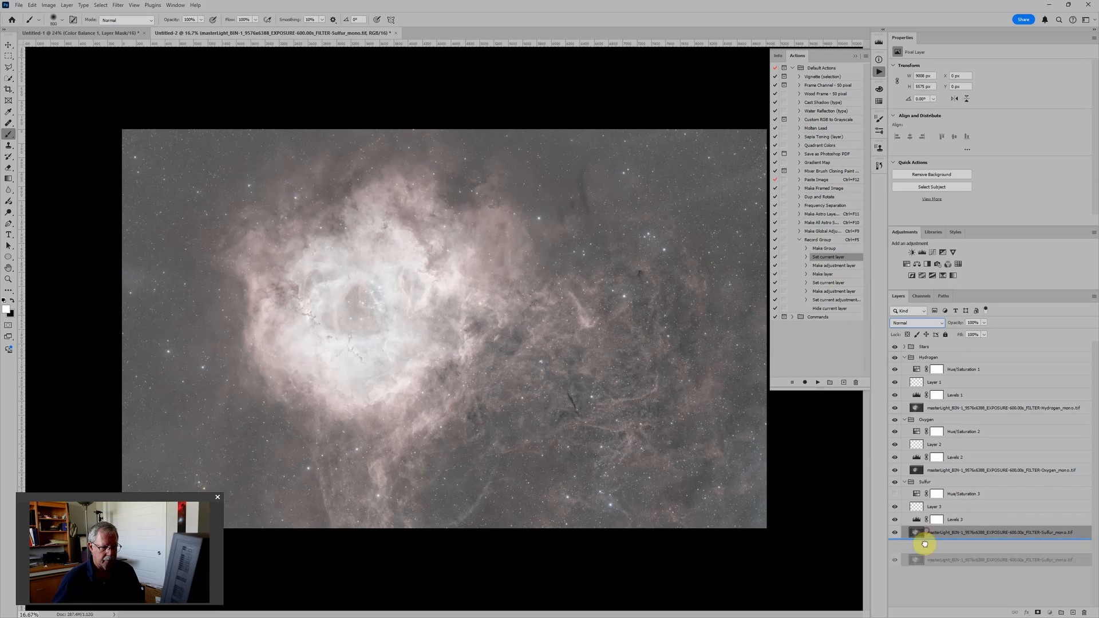
Step: Delete the Sulfur group together with its Hue/Saturation, blank pixel and Levels layers, keeping the Sulfur image layer
left_click(944, 483)
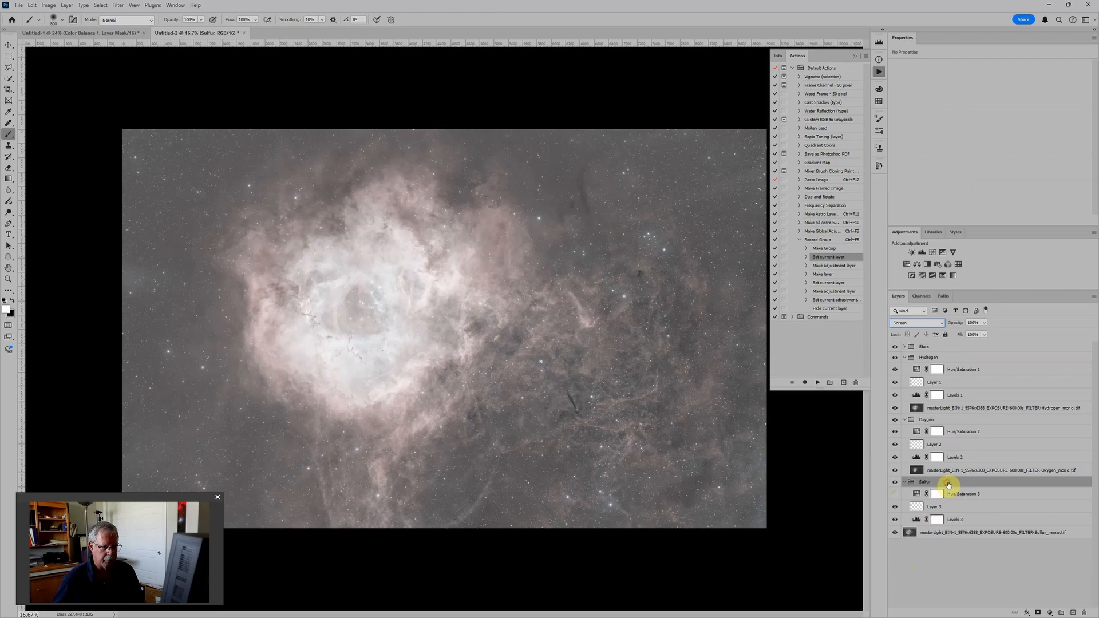
left_click(963, 510, "shift")
left_click(967, 518, "shift")
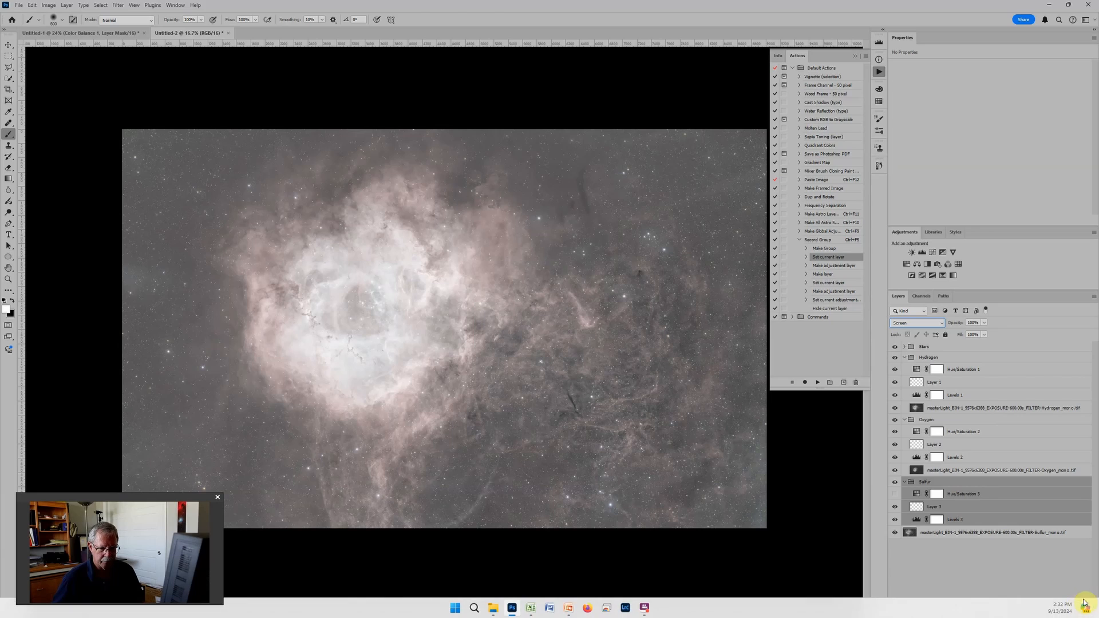
left_click(1084, 612)
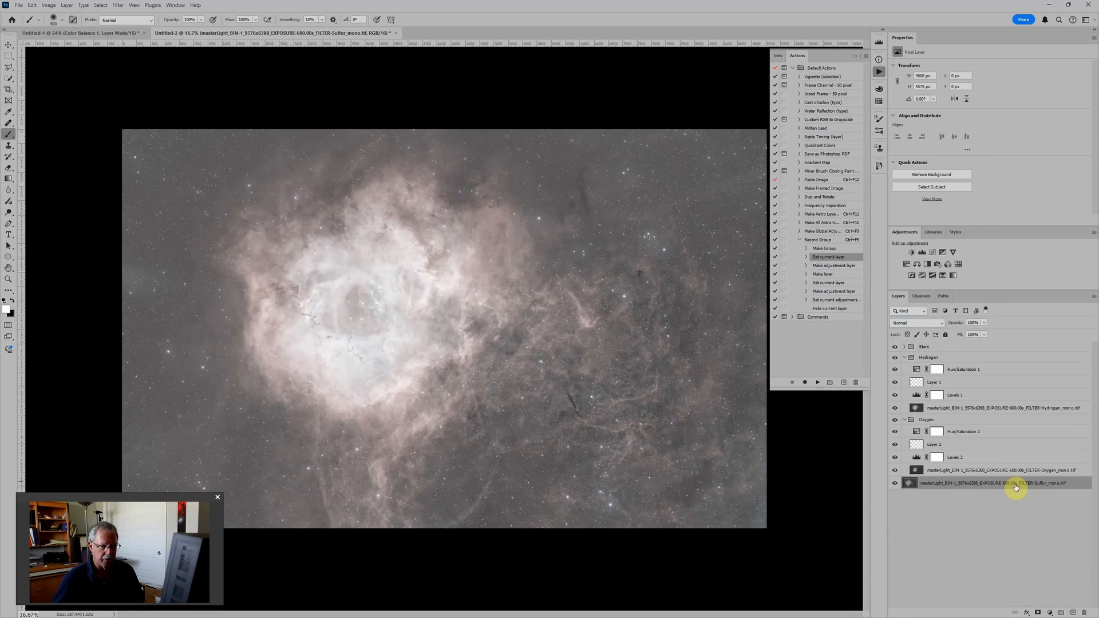
Step: Run the updated Record Group action on the Sulfur image layer and select the new group to check its blend mode
key("ctrl+F5")
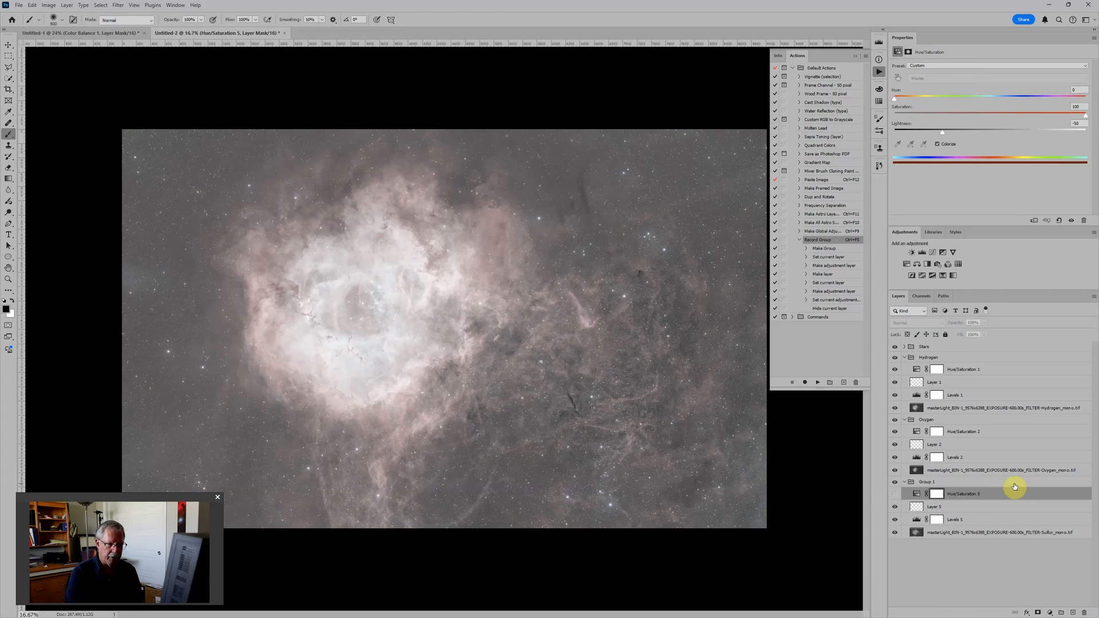
left_click(929, 482)
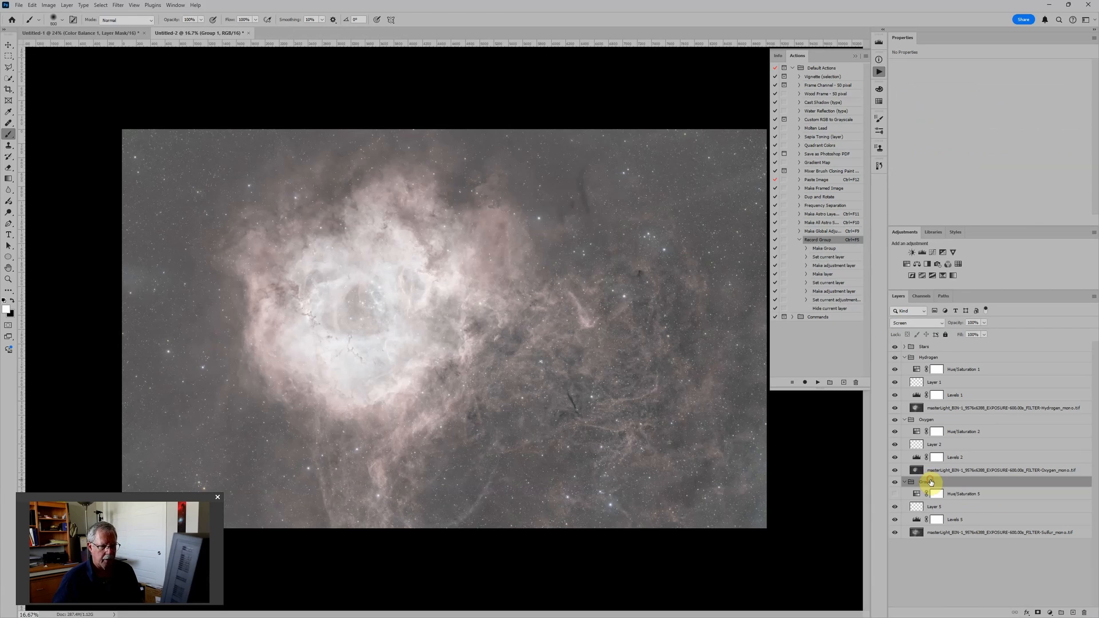